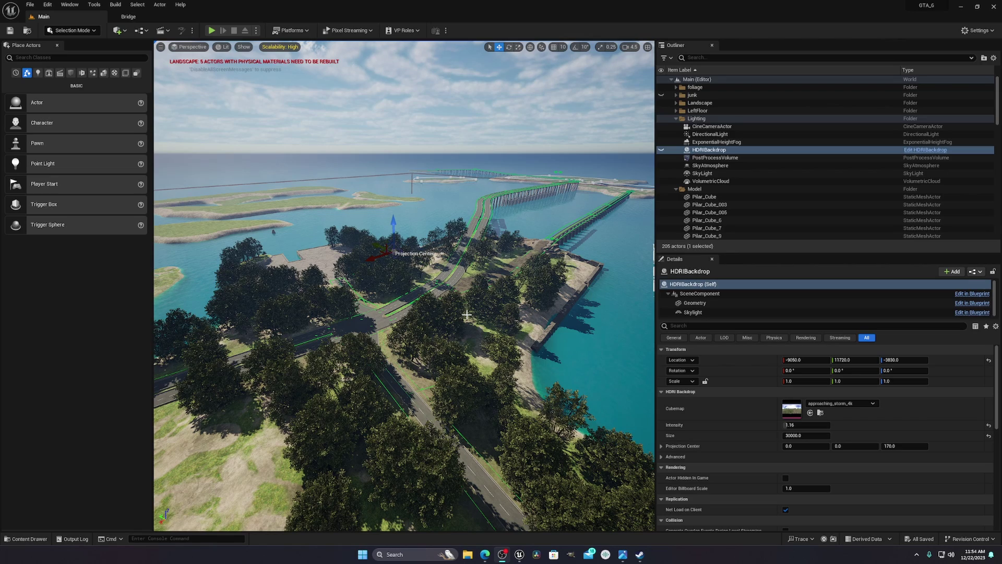
# Inspect the island's roads, trees and bridges from several viewpoints and focus on the instanced foliage.
pyautogui.moveTo(482, 301)
pyautogui.mouseDown(button='right')
pyautogui.moveTo(567, 260)
pyautogui.moveTo(473, 287)
pyautogui.mouseUp(button='right')
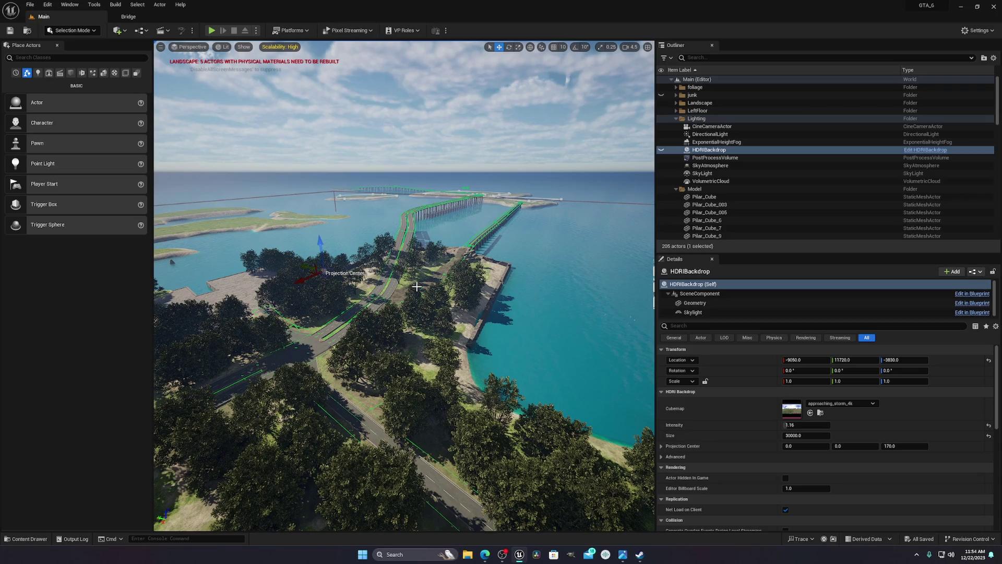
pyautogui.press('w')
pyautogui.moveTo(404, 285); pyautogui.dragTo(368, 326, button='right')
pyautogui.moveTo(404, 285); pyautogui.dragTo(427, 307, button='right')
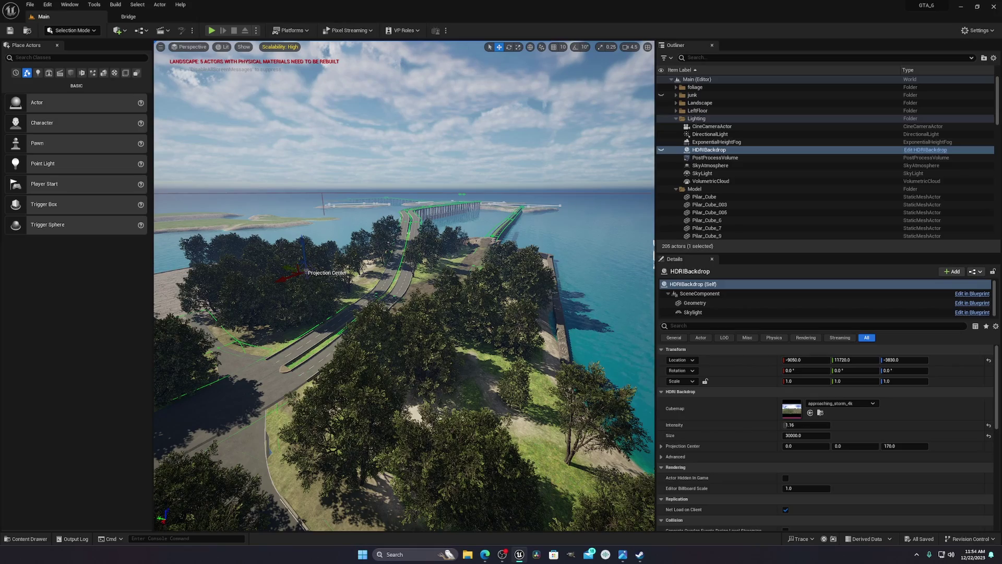
pyautogui.press('w')
pyautogui.moveTo(426, 307); pyautogui.dragTo(507, 294, button='right')
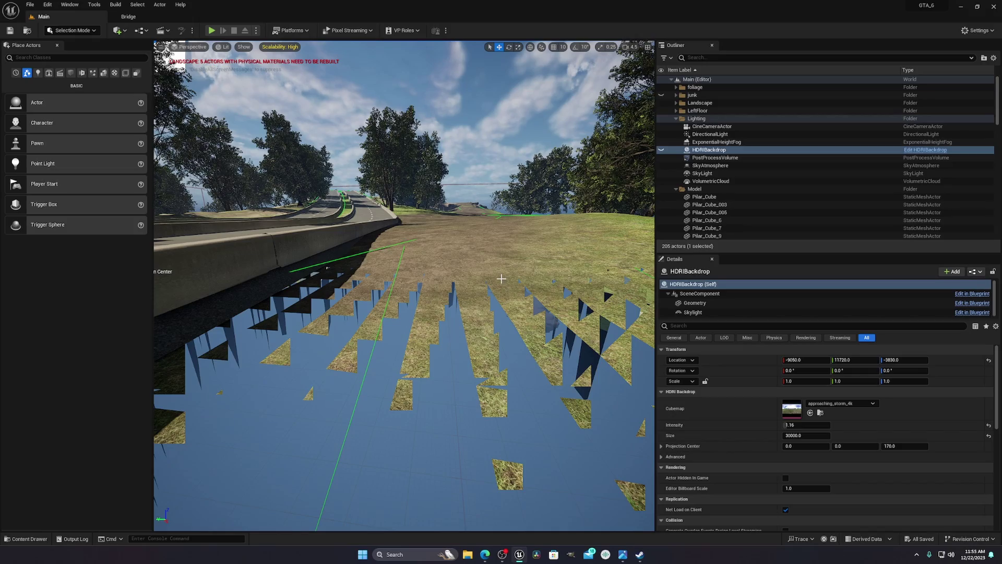
pyautogui.press('s')
pyautogui.press('e')
pyautogui.moveTo(501, 279); pyautogui.dragTo(490, 298, button='right')
pyautogui.click(473, 395)
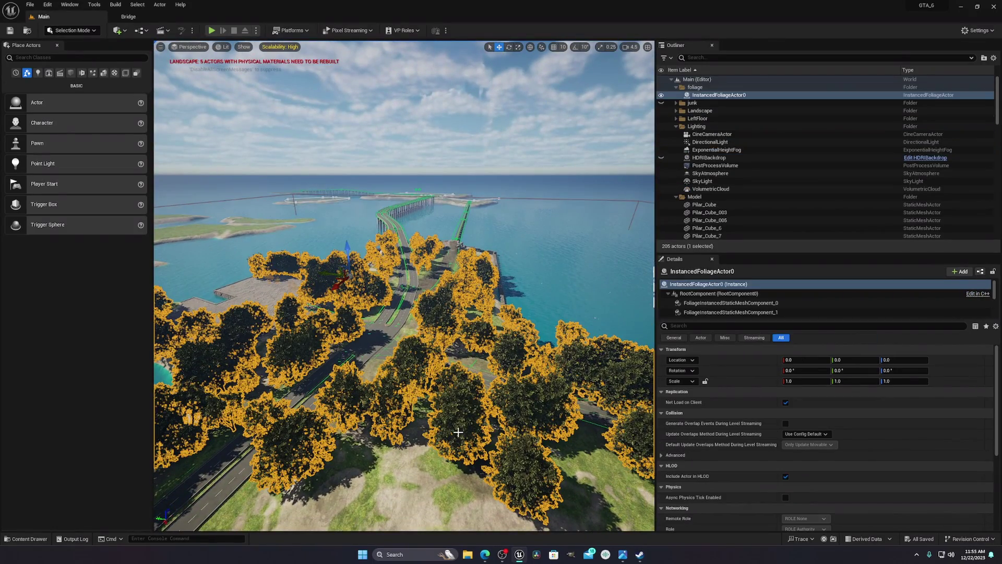
pyautogui.press('f')
# View the level through CineCameraActor and return to the perspective view above the highway.
pyautogui.click(192, 47)
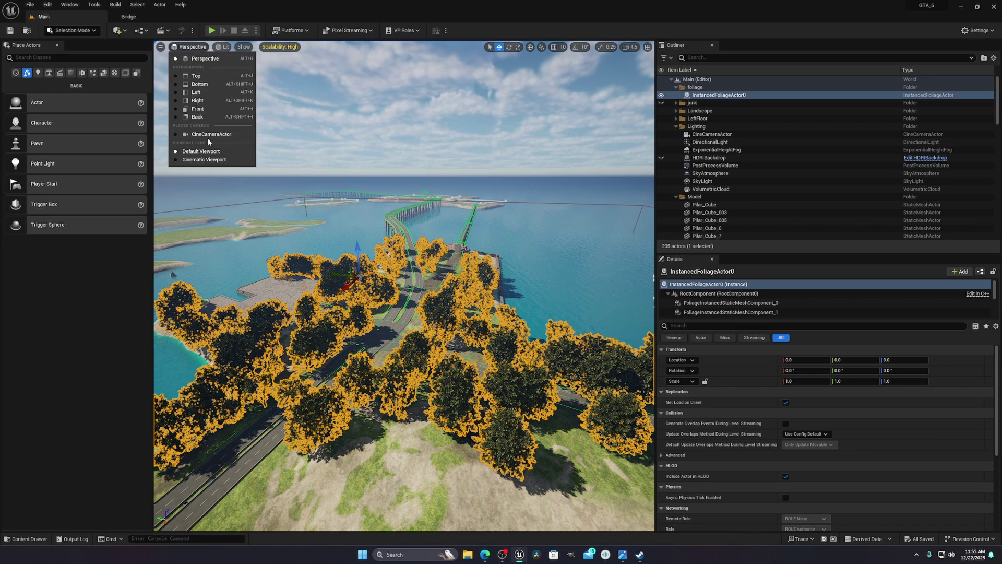
pyautogui.click(256, 175)
pyautogui.click(522, 366)
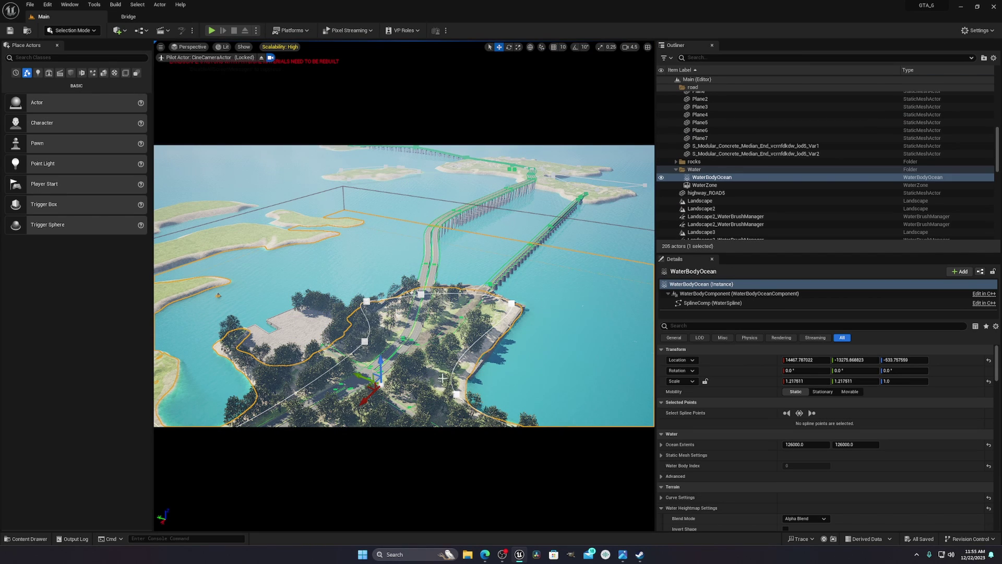
pyautogui.click(405, 381)
pyautogui.click(535, 362)
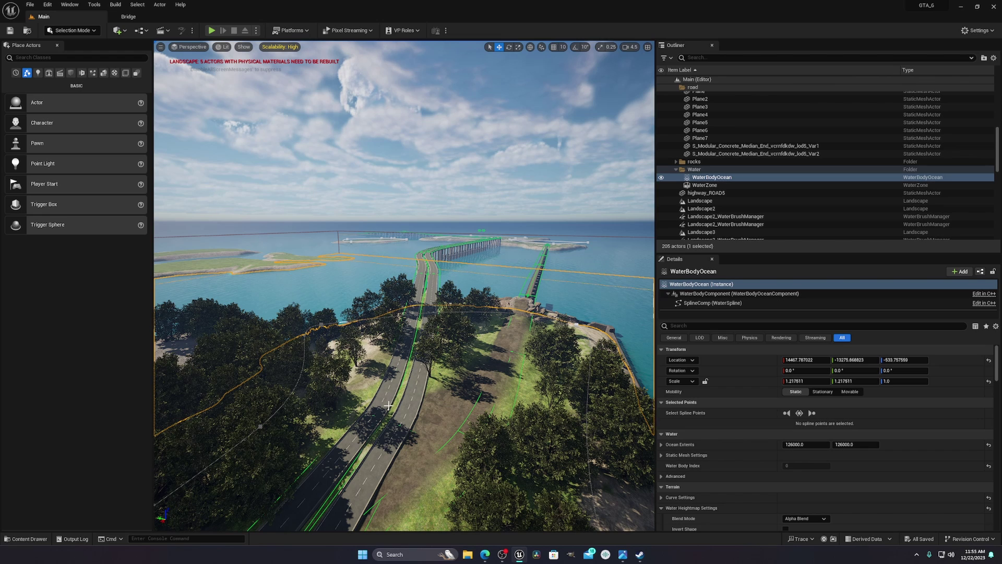
pyautogui.scroll(3, 388, 404)
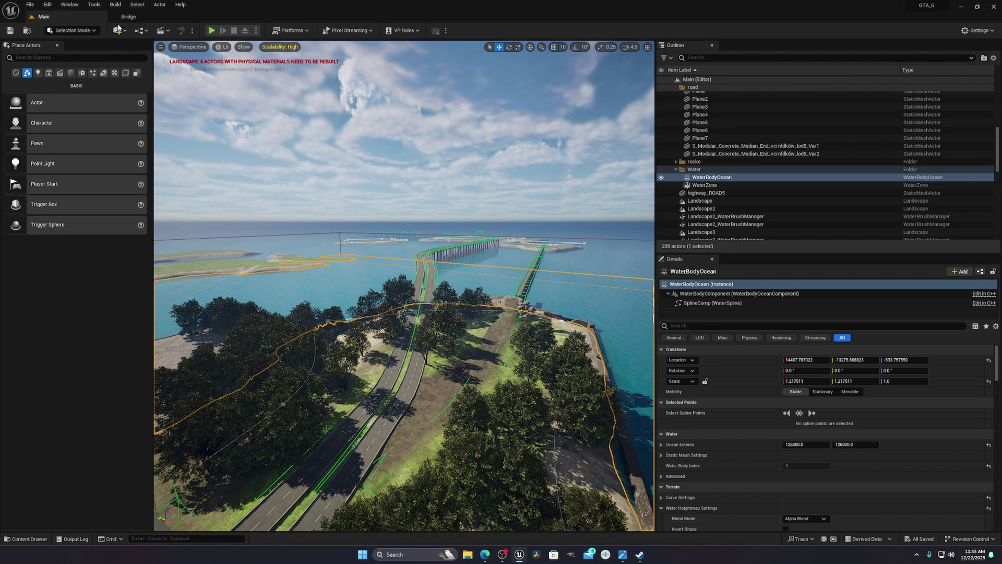
# Open the level's Statistics window with Texture Stats and place it clear of the scene.
pyautogui.click(94, 5)
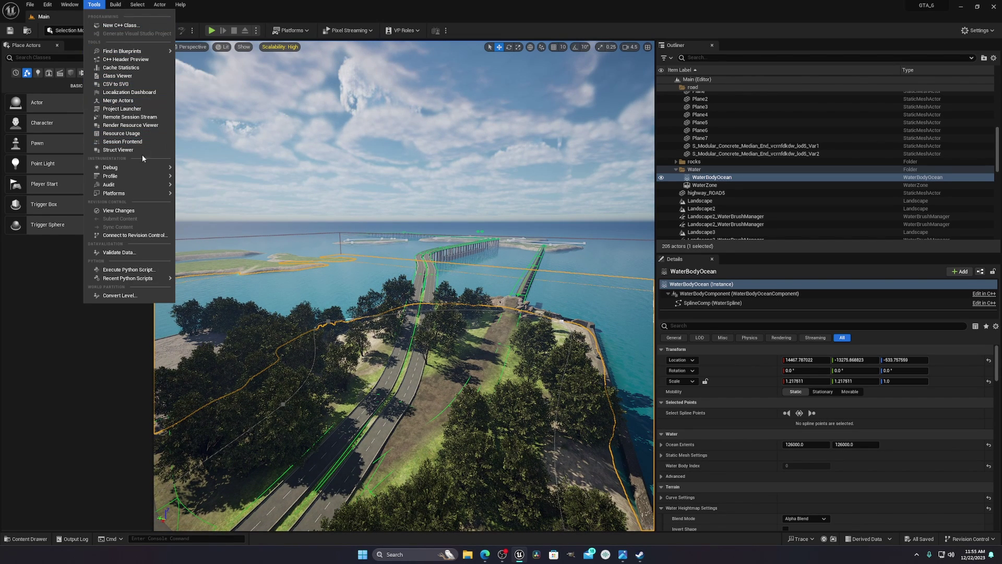
pyautogui.moveTo(110, 187)
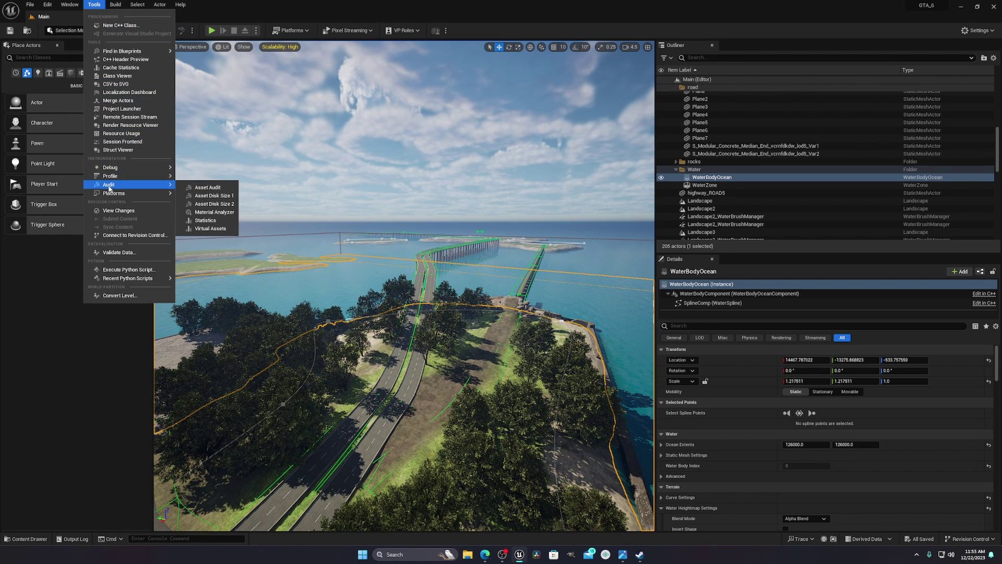
pyautogui.click(205, 221)
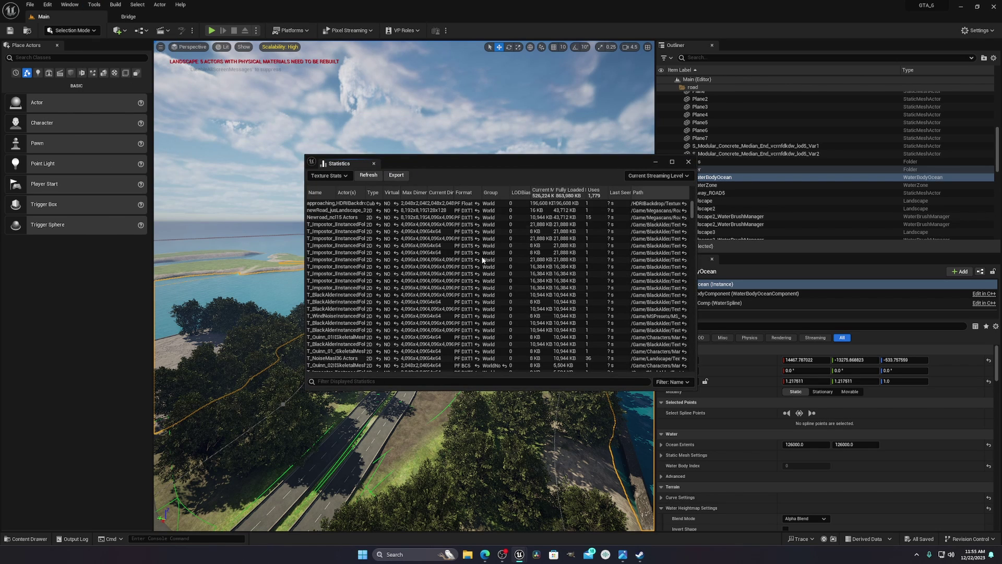
pyautogui.moveTo(582, 158); pyautogui.dragTo(783, 123)
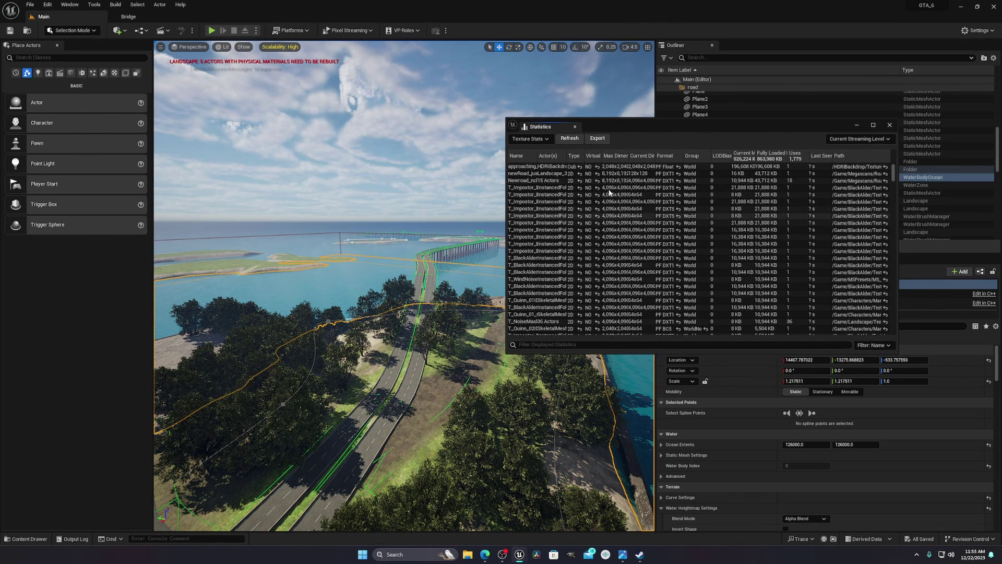
pyautogui.moveTo(504, 116); pyautogui.dragTo(333, 25)
pyautogui.moveTo(773, 32); pyautogui.dragTo(761, 87)
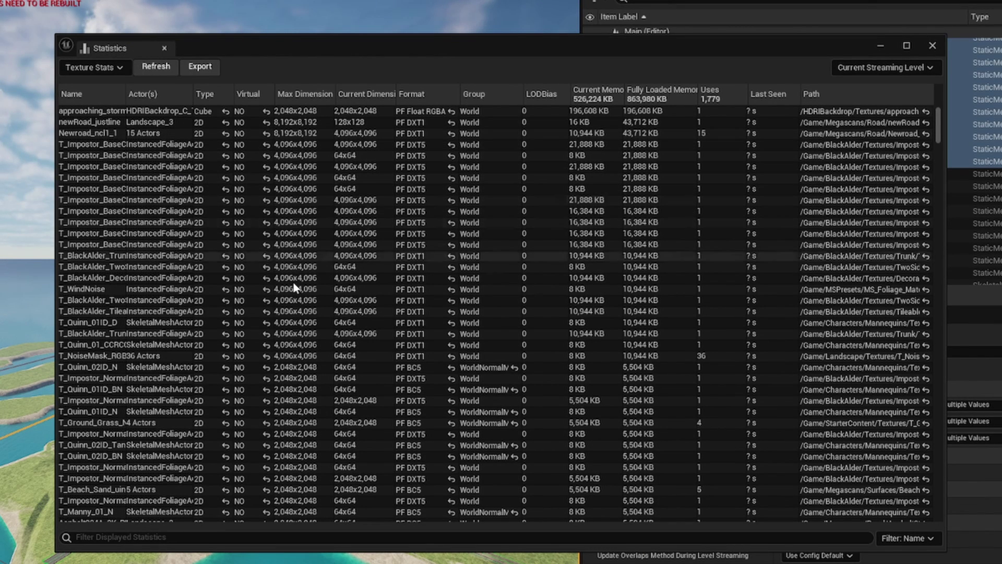
# Examine the texture statistics for maximum dimensions and memory use across the level's textures.
pyautogui.scroll(-3, 318, 365)
pyautogui.scroll(-15, 315, 343)
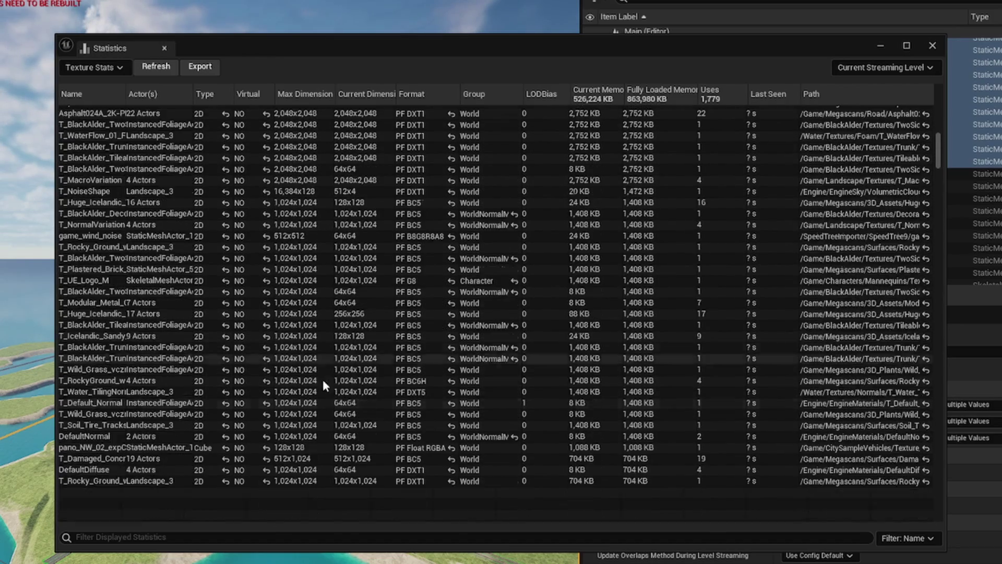
pyautogui.scroll(-4, 334, 384)
pyautogui.scroll(6, 358, 197)
pyautogui.scroll(5, 689, 213)
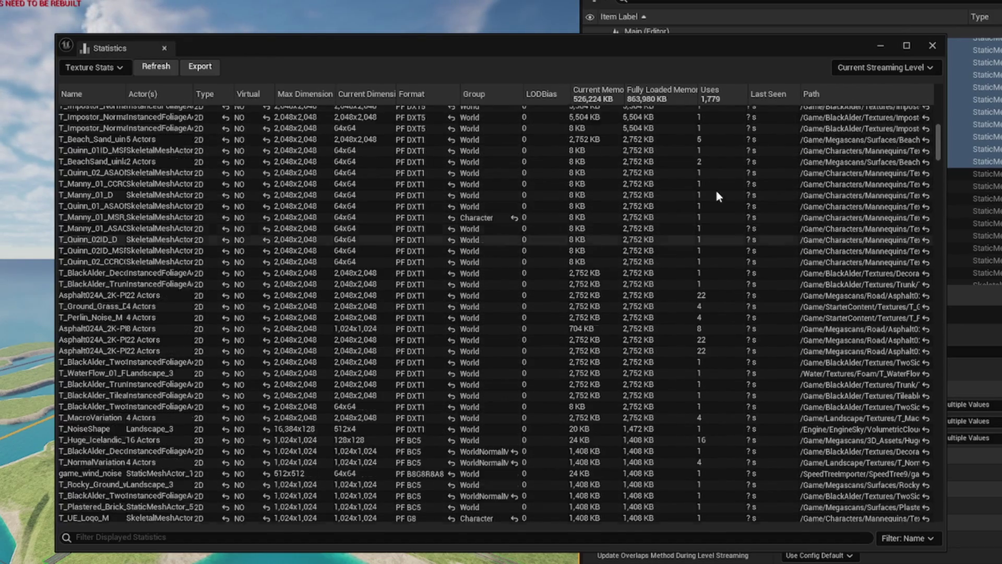
pyautogui.moveTo(940, 132); pyautogui.dragTo(938, 102)
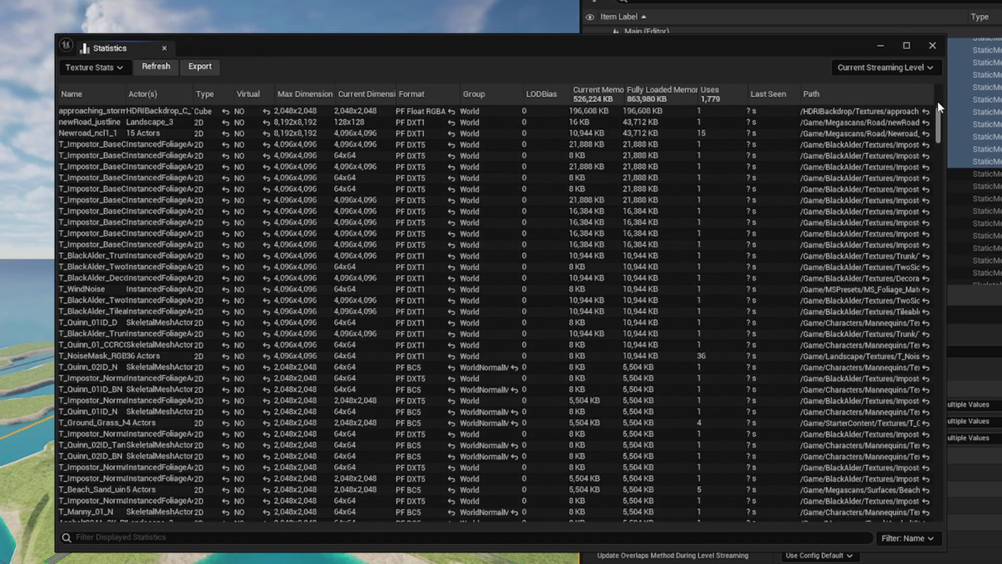
# Locate the T_Impostor_BaseColor_Field_04_Summer texture from its statistics entry and open it in a maximized texture editor.
pyautogui.doubleClick(294, 199)
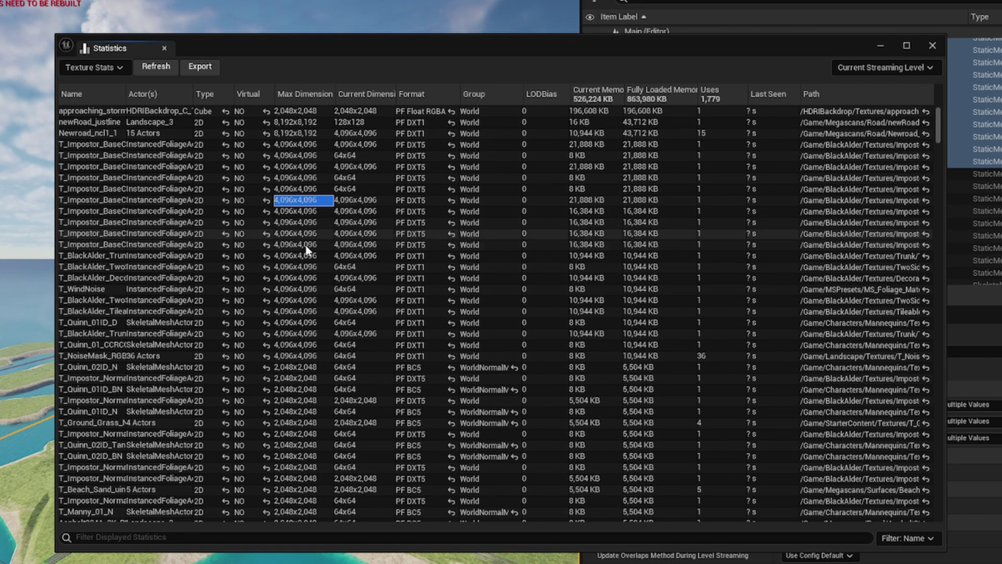
pyautogui.doubleClick(119, 210)
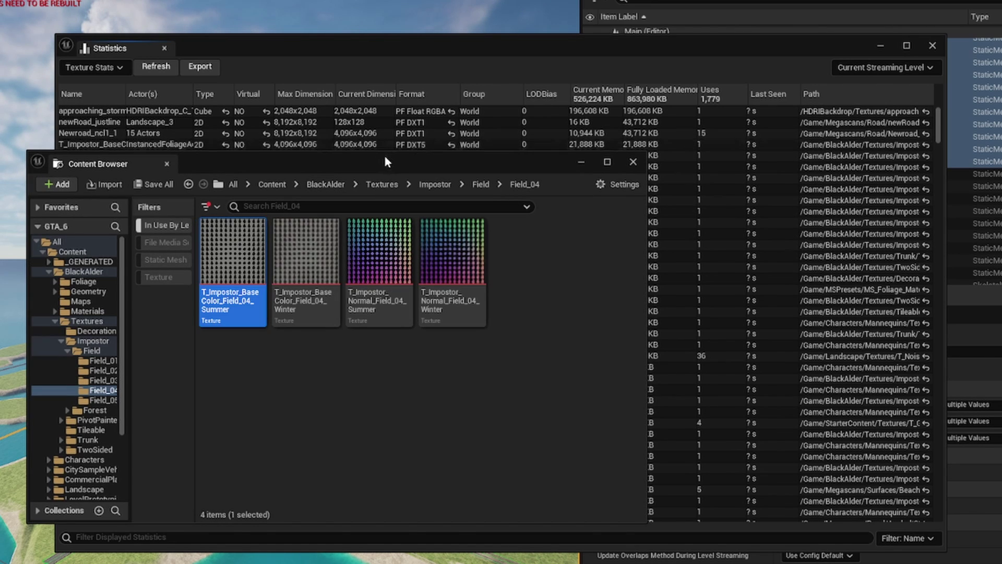
pyautogui.moveTo(384, 159); pyautogui.dragTo(60, 319)
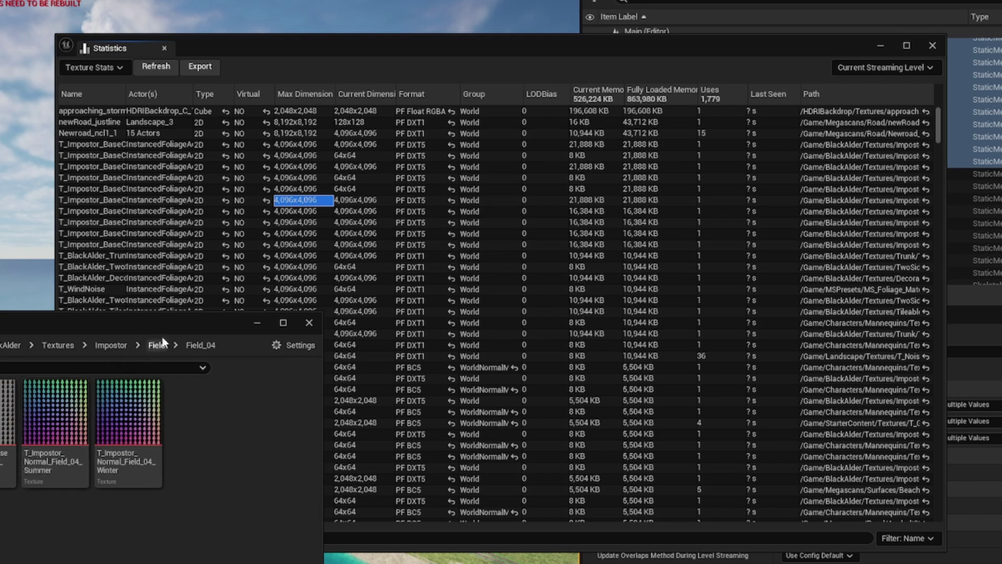
pyautogui.moveTo(151, 323); pyautogui.dragTo(587, 124)
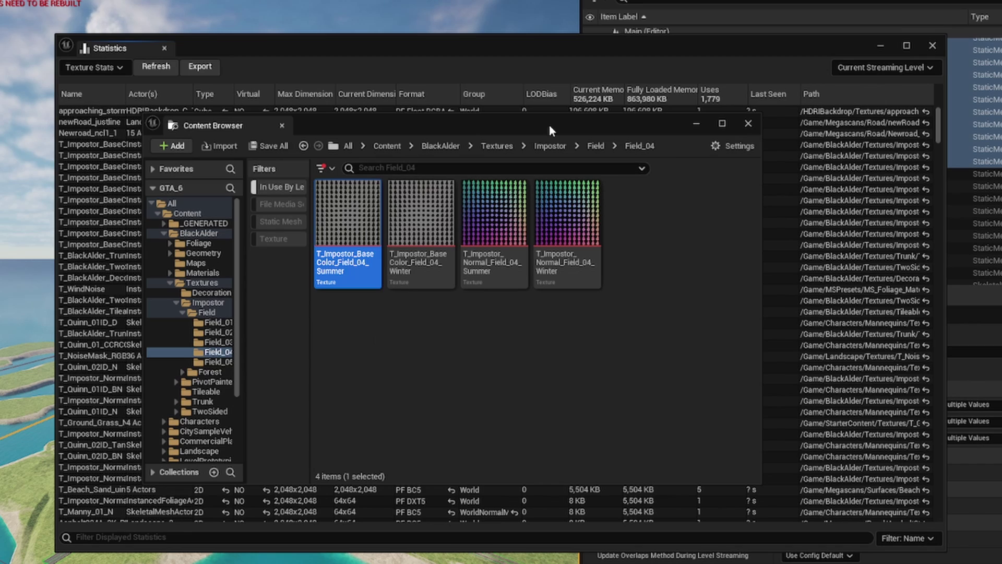
pyautogui.moveTo(549, 125); pyautogui.dragTo(798, 95)
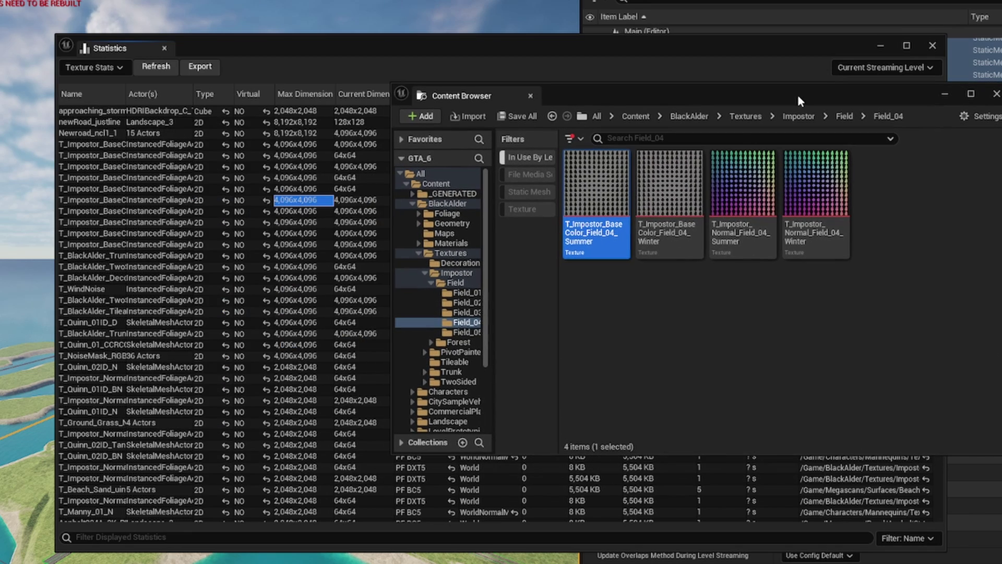
pyautogui.doubleClick(597, 242)
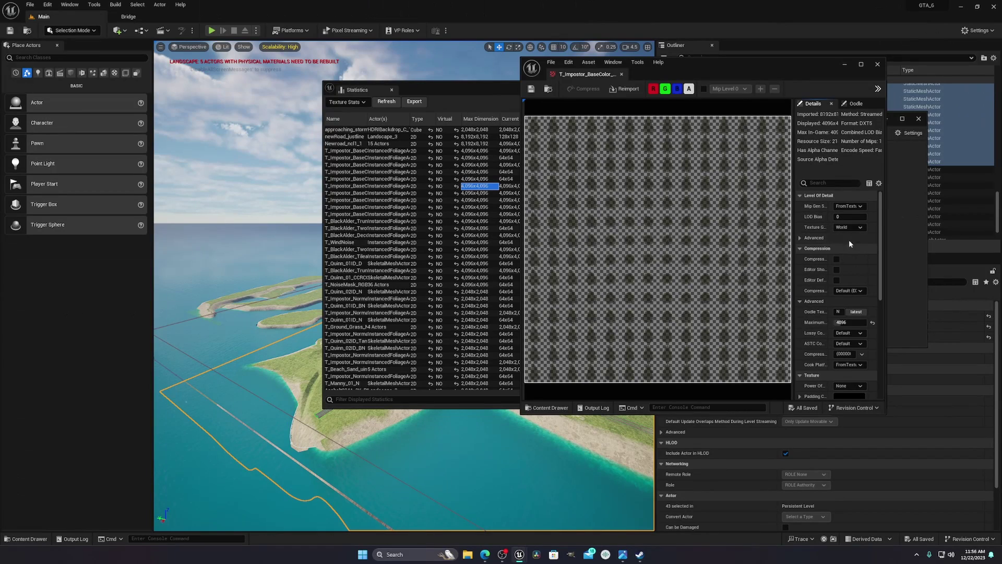
pyautogui.click(906, 7)
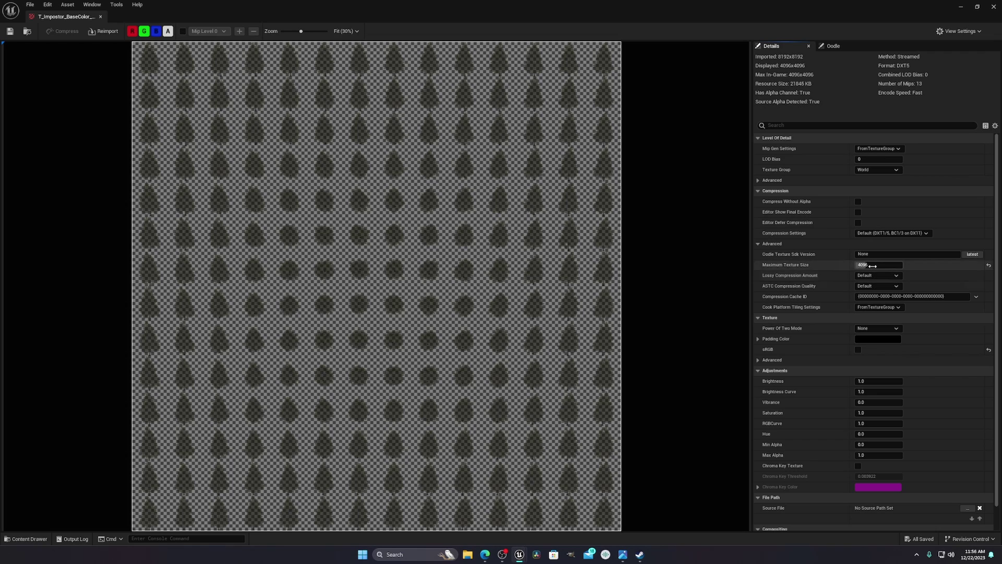
# Set the texture's Maximum Texture Size to 2048 and save the asset.
pyautogui.click(872, 265)
pyautogui.write('20')
pyautogui.press('Return')
pyautogui.press('Return')
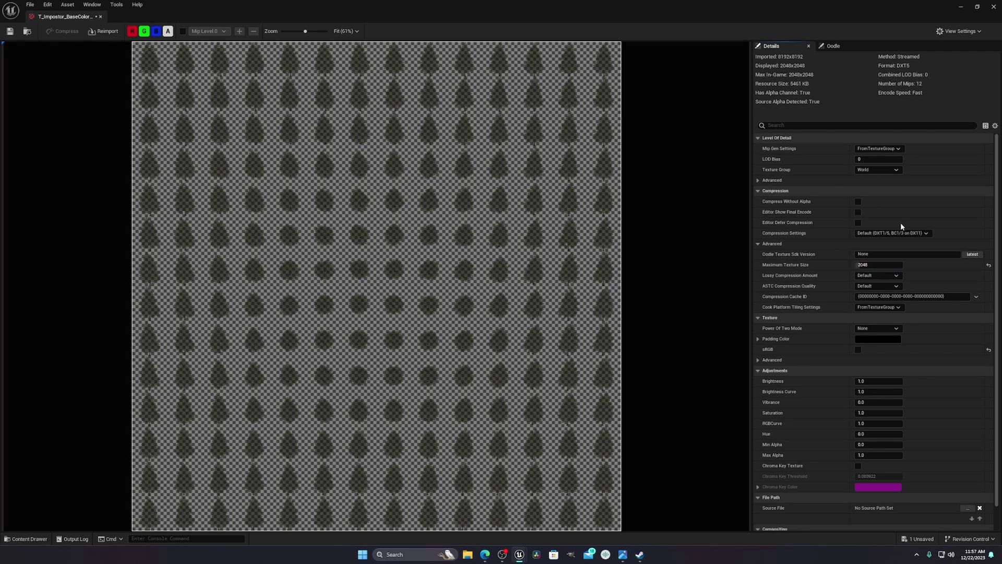
pyautogui.click(16, 32)
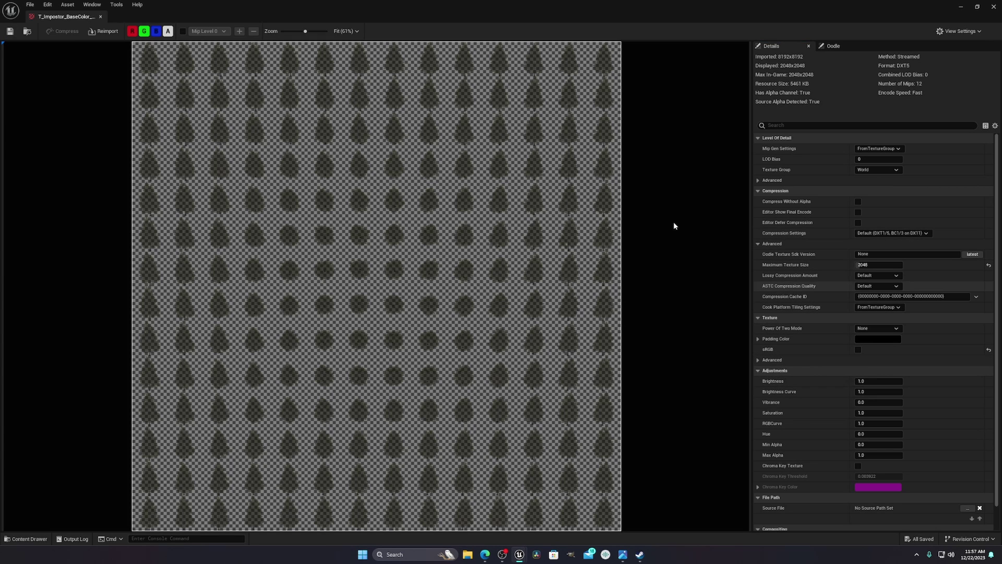
# Close the texture editor, the Statistics window and the floating Content Browser to return to the level.
pyautogui.moveTo(814, 15); pyautogui.dragTo(1001, 15)
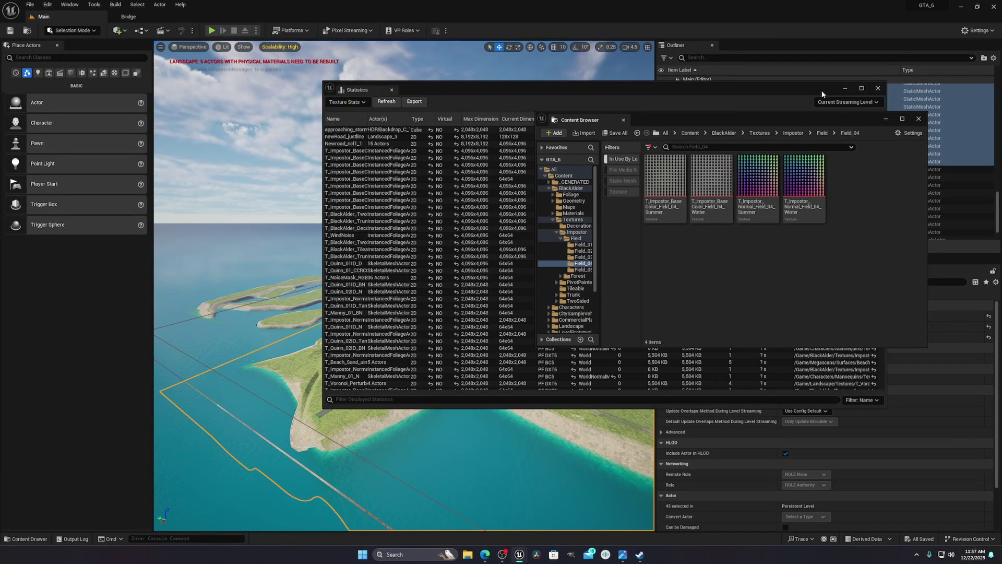
pyautogui.moveTo(822, 90); pyautogui.dragTo(795, 88)
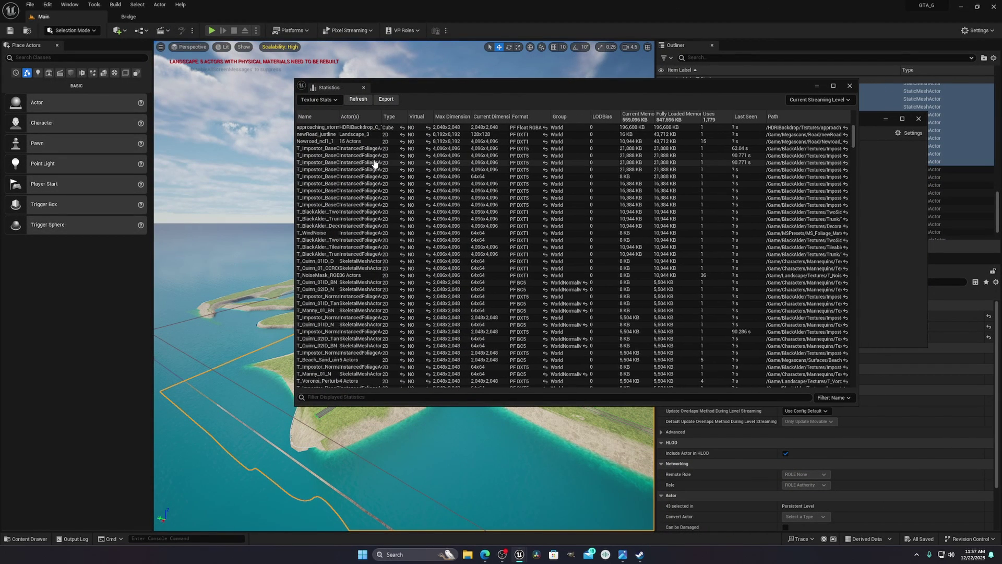
pyautogui.doubleClick(339, 176)
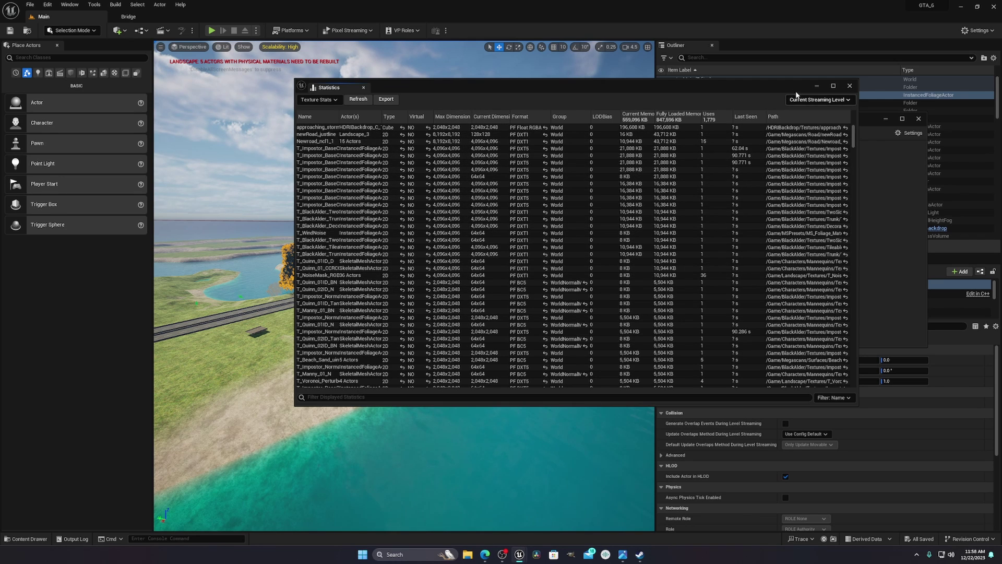
pyautogui.click(850, 86)
pyautogui.moveTo(790, 118); pyautogui.dragTo(638, 117)
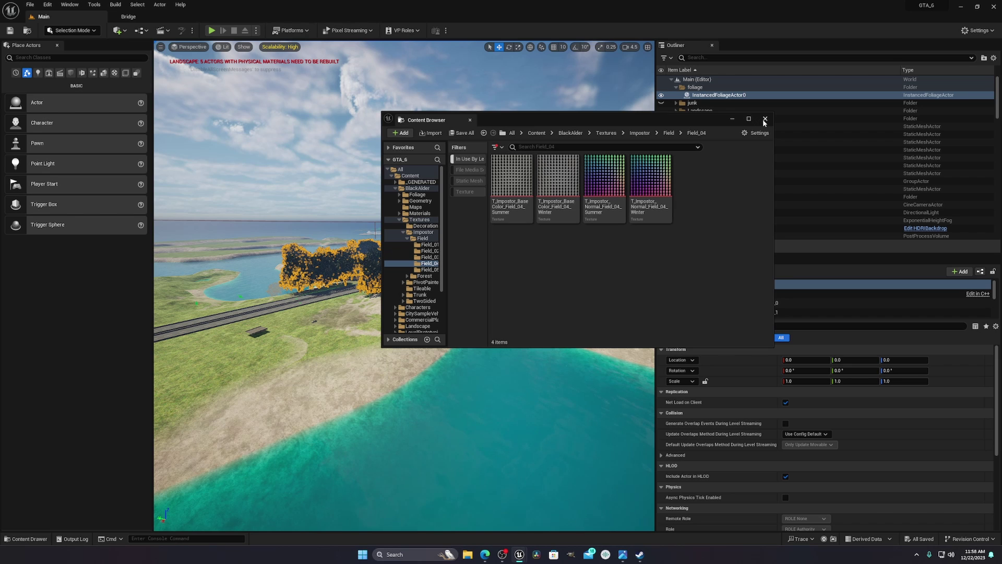
pyautogui.moveTo(633, 115); pyautogui.dragTo(571, 101)
pyautogui.click(37, 539)
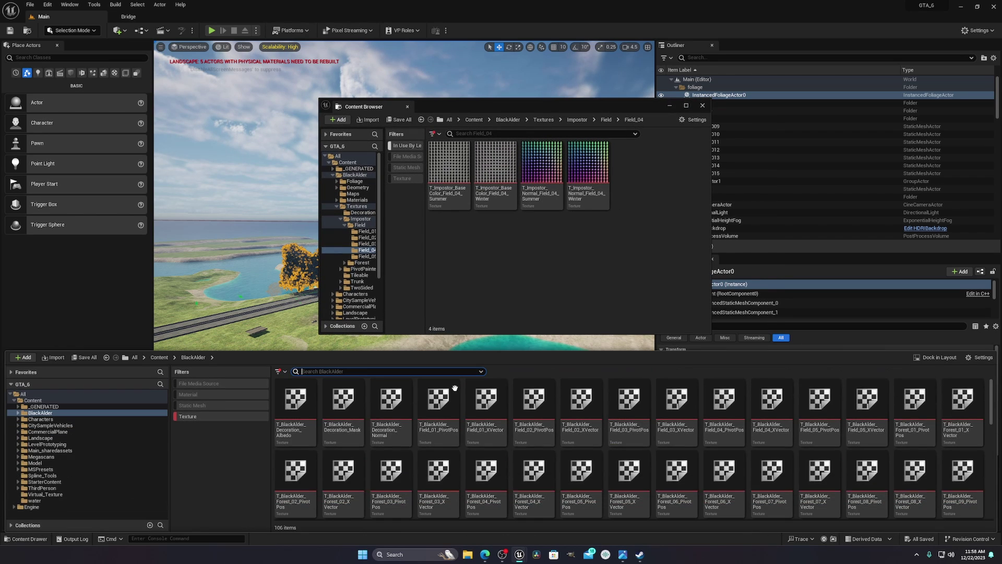
pyautogui.click(702, 105)
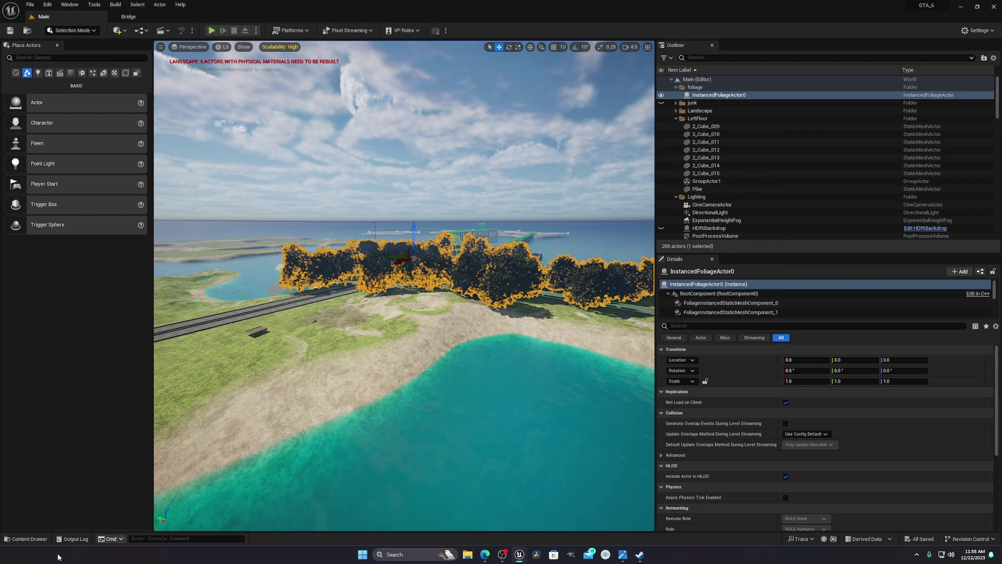
# Browse the BlackAlder meshes in the Geometry/PivotPainter folder with the Texture filter turned off.
pyautogui.click(30, 538)
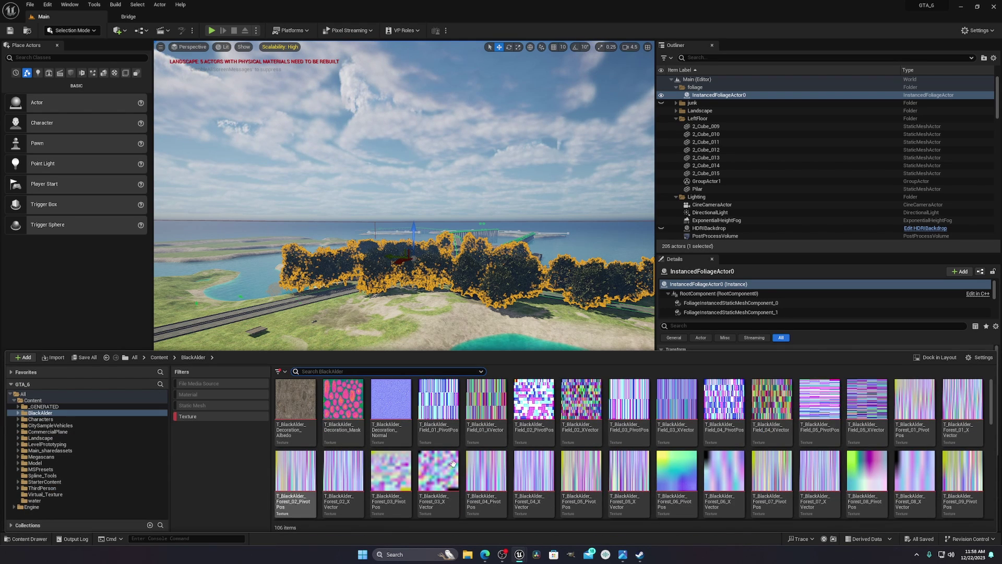
pyautogui.click(133, 413)
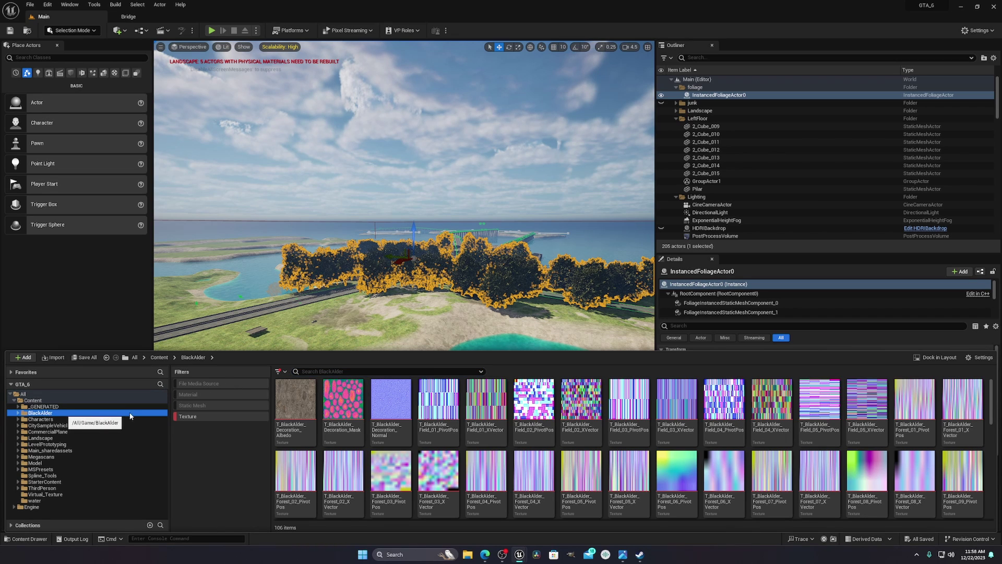
pyautogui.click(201, 416)
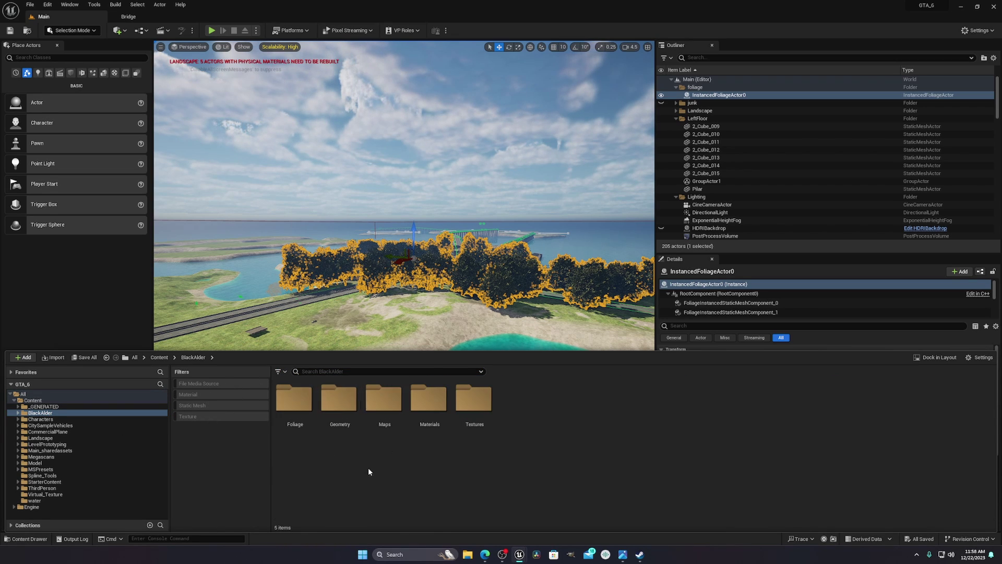
pyautogui.click(344, 432)
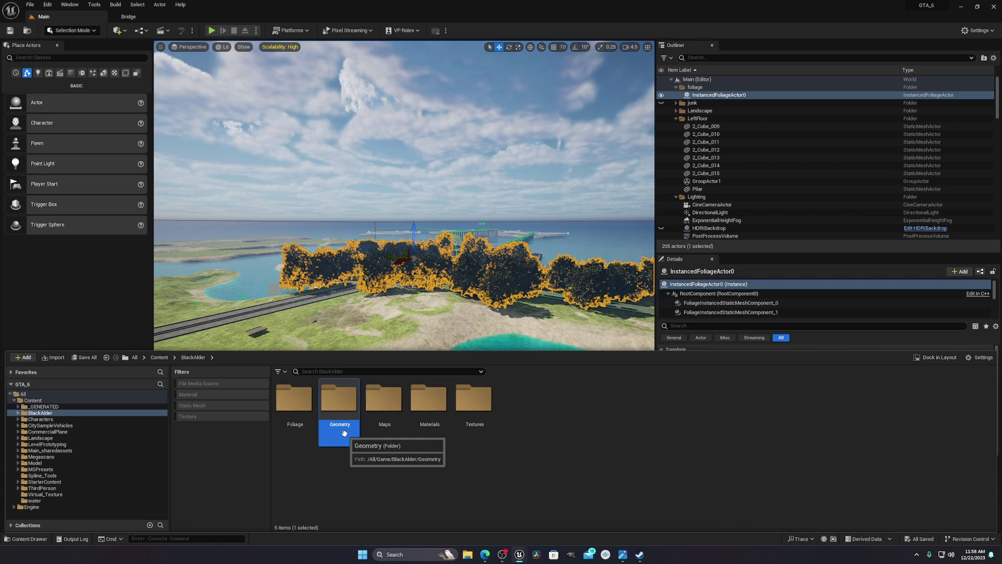
pyautogui.doubleClick(344, 432)
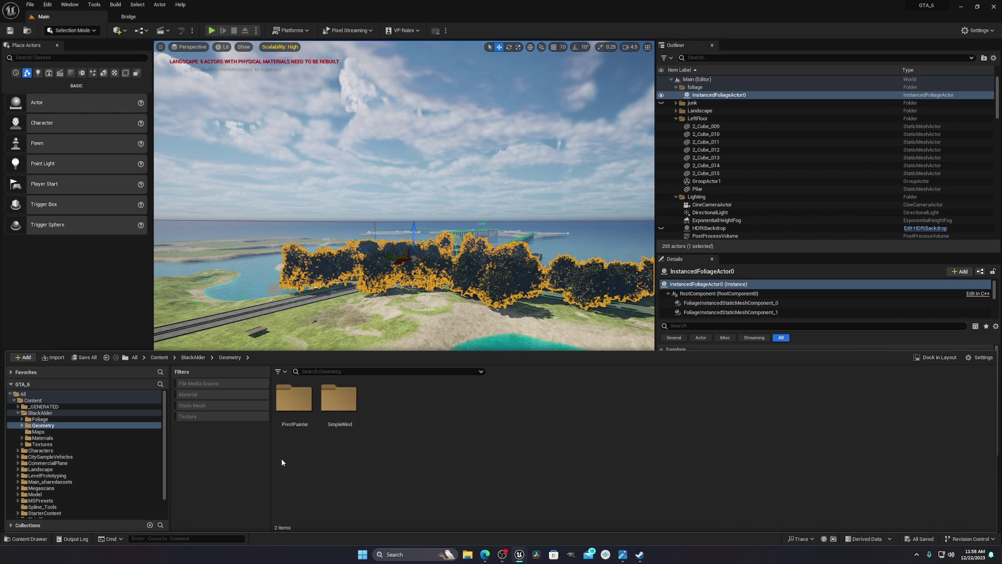
pyautogui.doubleClick(292, 426)
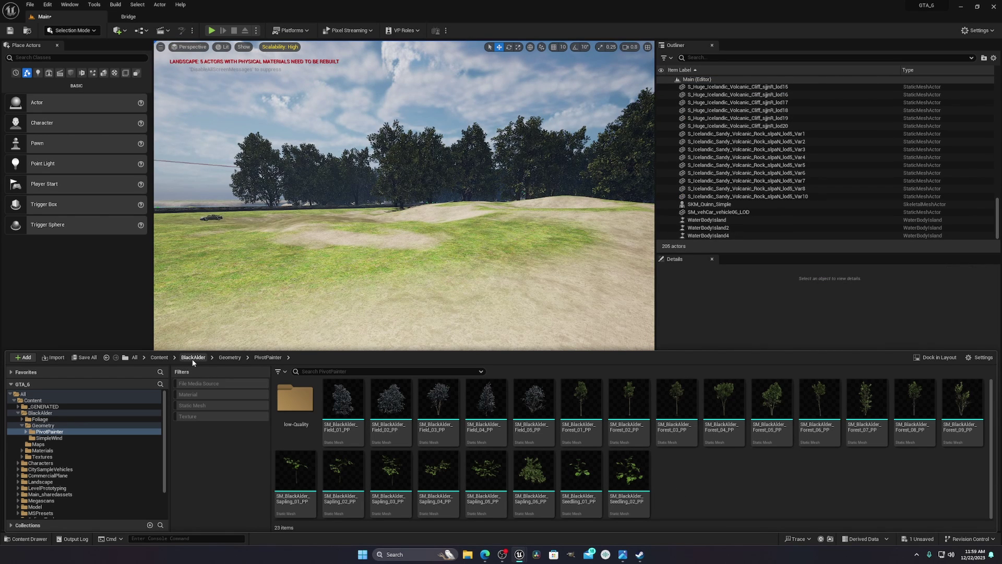
# Return to the BlackAlder folder, filter it to show only Texture assets, and enlarge the Content Drawer to list them.
pyautogui.click(193, 358)
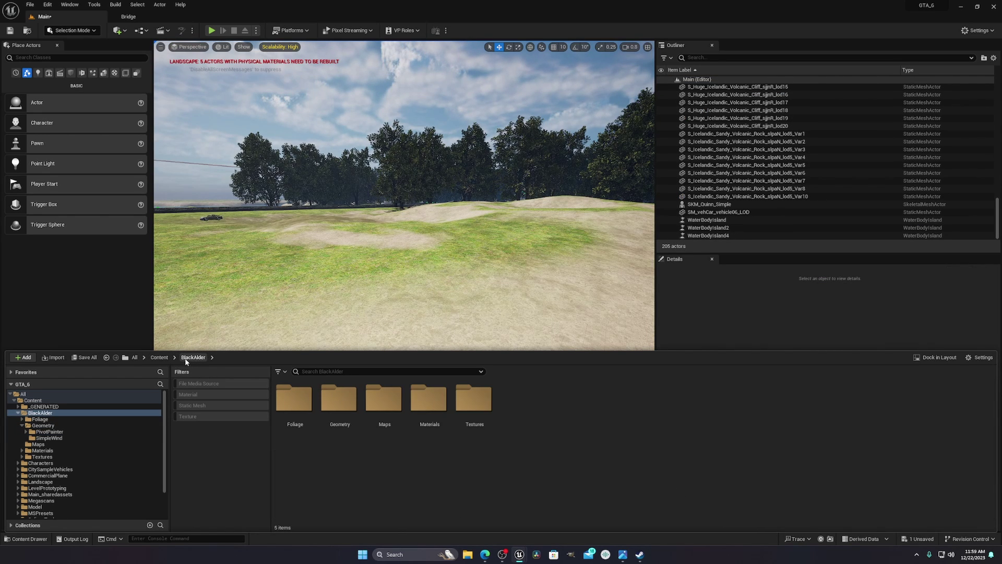
pyautogui.click(281, 372)
pyautogui.moveTo(312, 501)
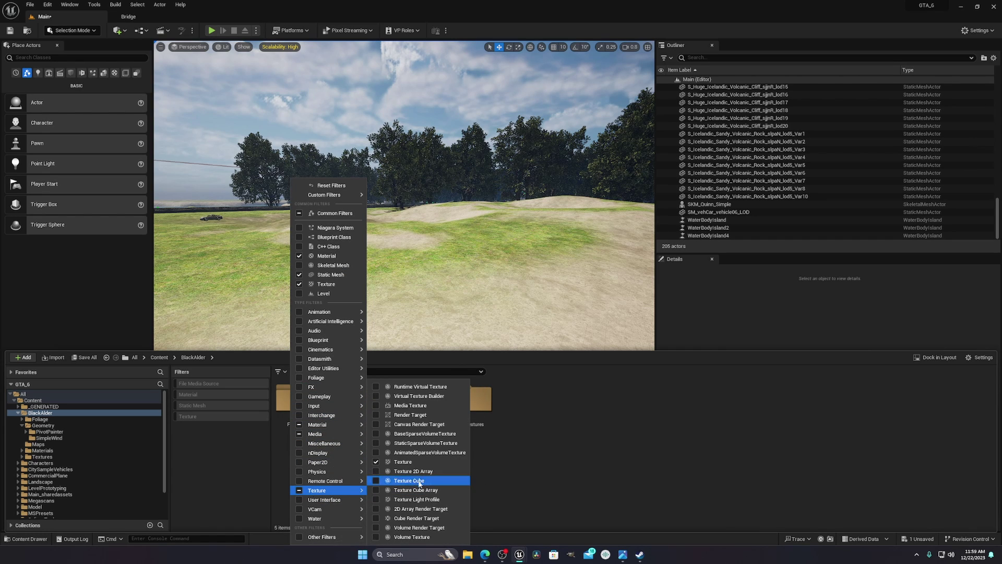
pyautogui.click(253, 491)
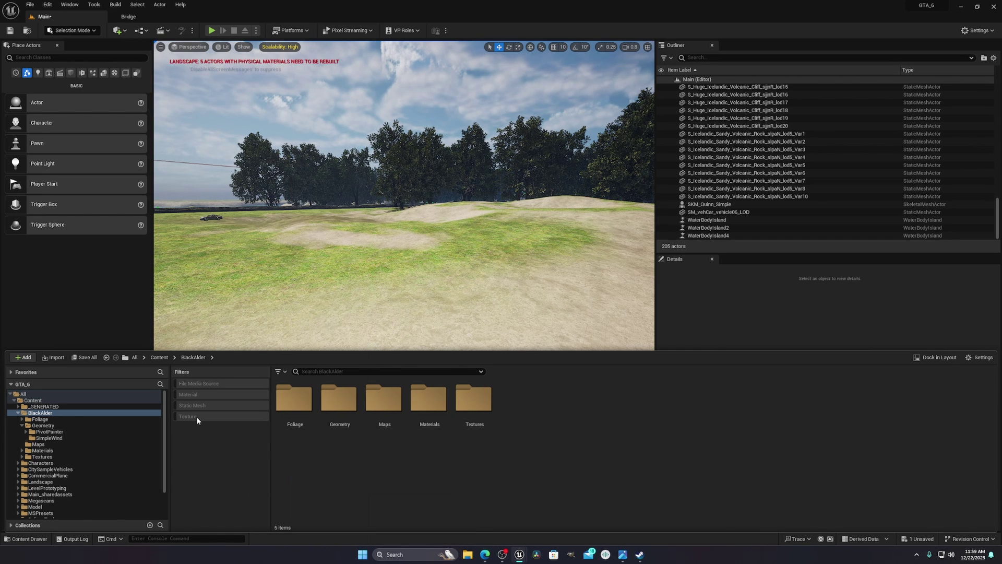
pyautogui.click(189, 417)
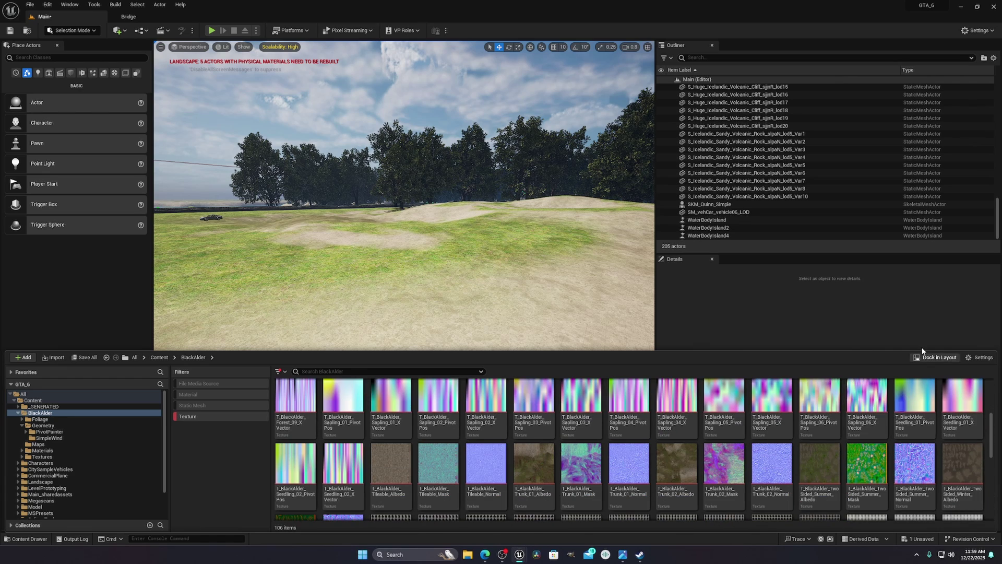
pyautogui.moveTo(896, 350); pyautogui.dragTo(901, 179)
pyautogui.scroll(-3, 727, 358)
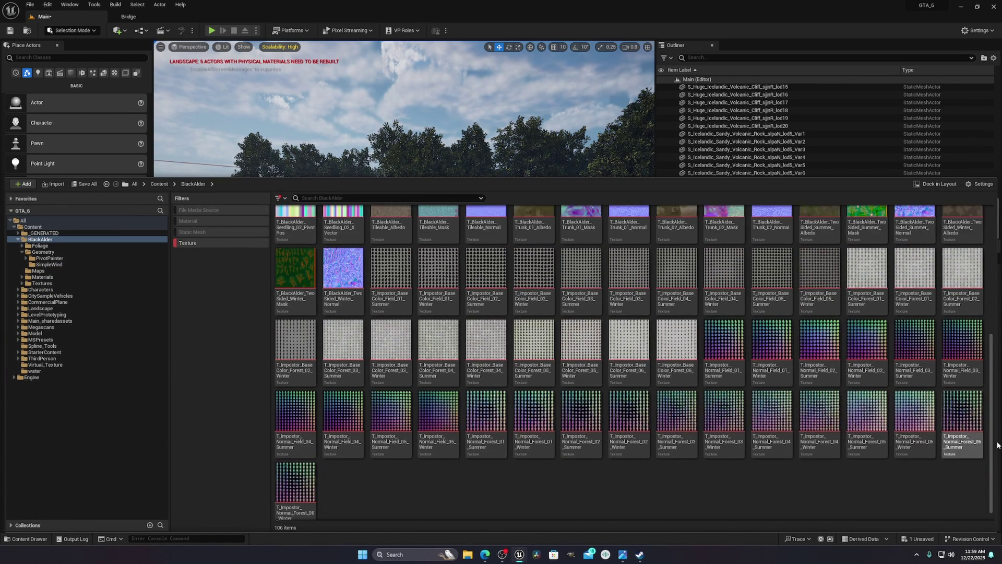
pyautogui.moveTo(992, 441); pyautogui.dragTo(992, 305)
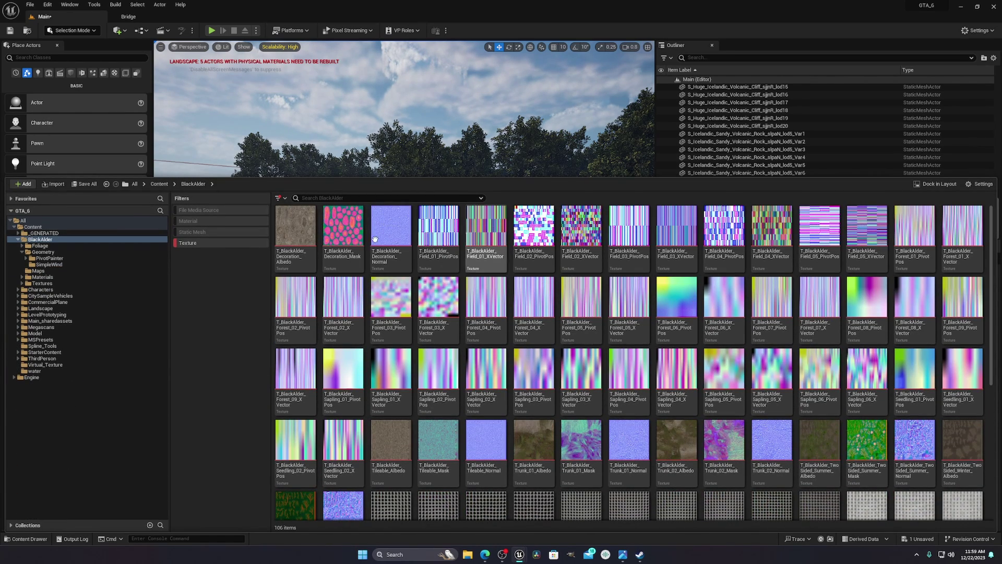
# Select all textures in the BlackAlder folder and open them together in a maximized Property Matrix window.
pyautogui.click(294, 251)
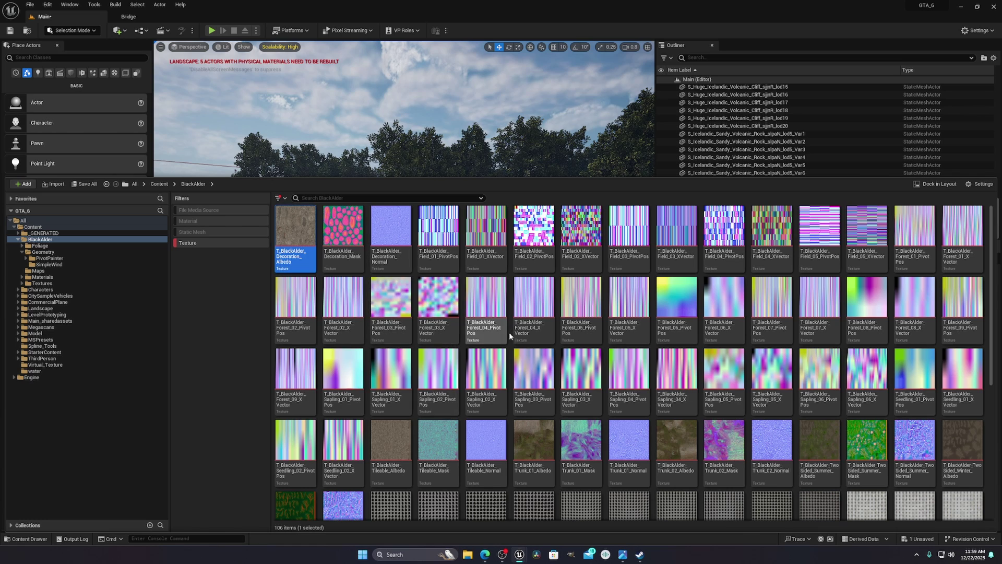
pyautogui.scroll(-2, 500, 451)
pyautogui.scroll(-5, 500, 451)
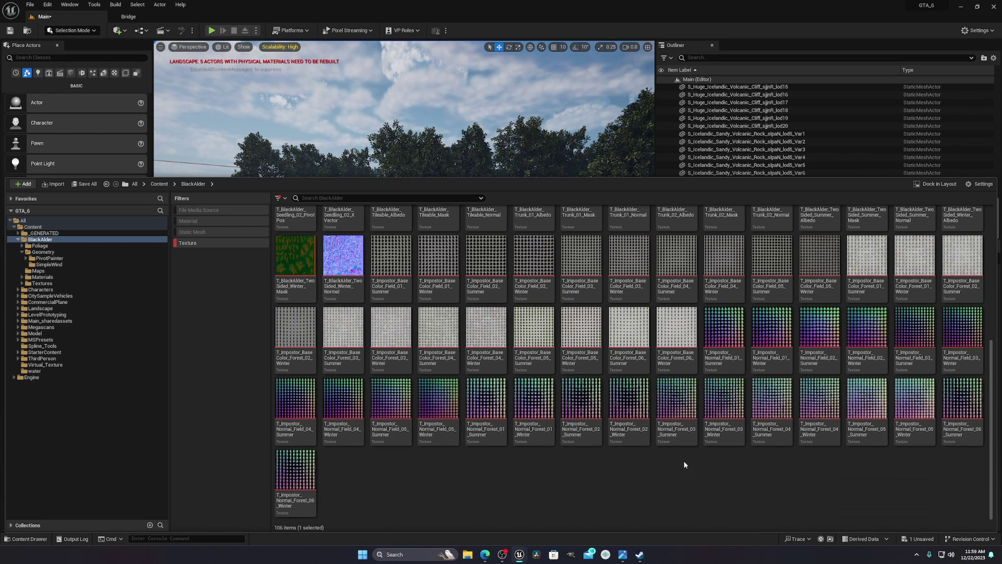
pyautogui.keyDown('shift'); pyautogui.click(295, 480); pyautogui.keyUp('shift')
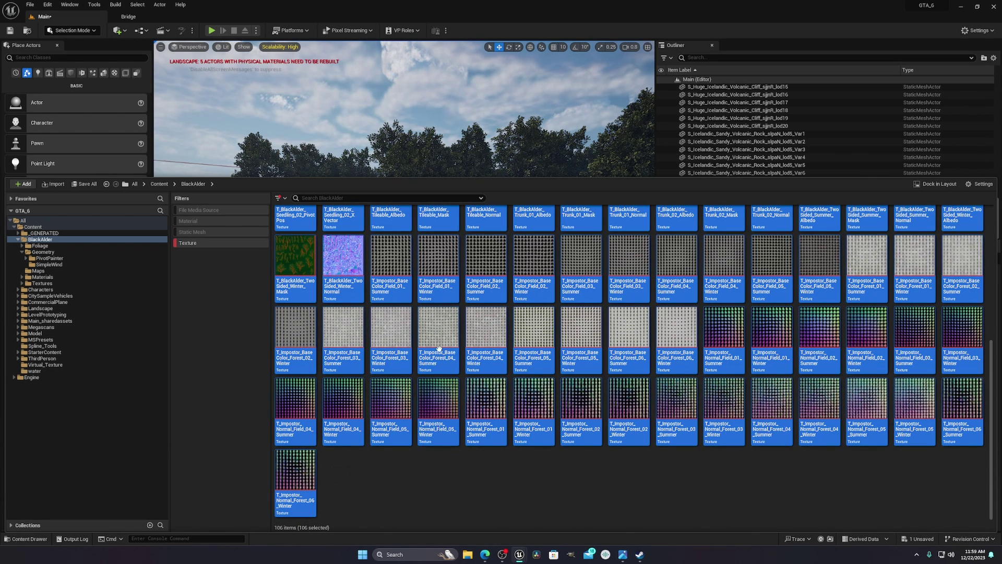
pyautogui.rightClick(394, 347)
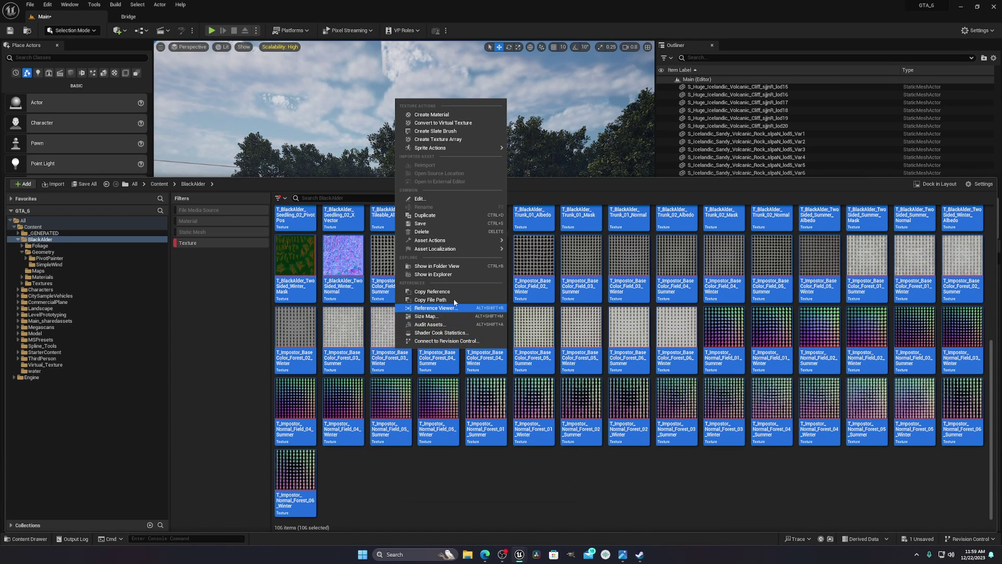
pyautogui.moveTo(418, 241)
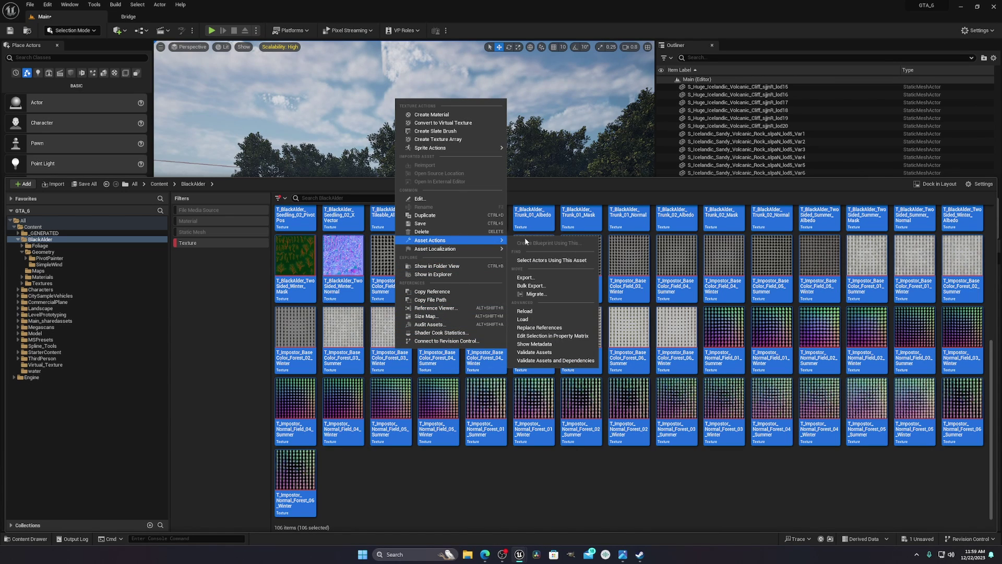
pyautogui.click(537, 341)
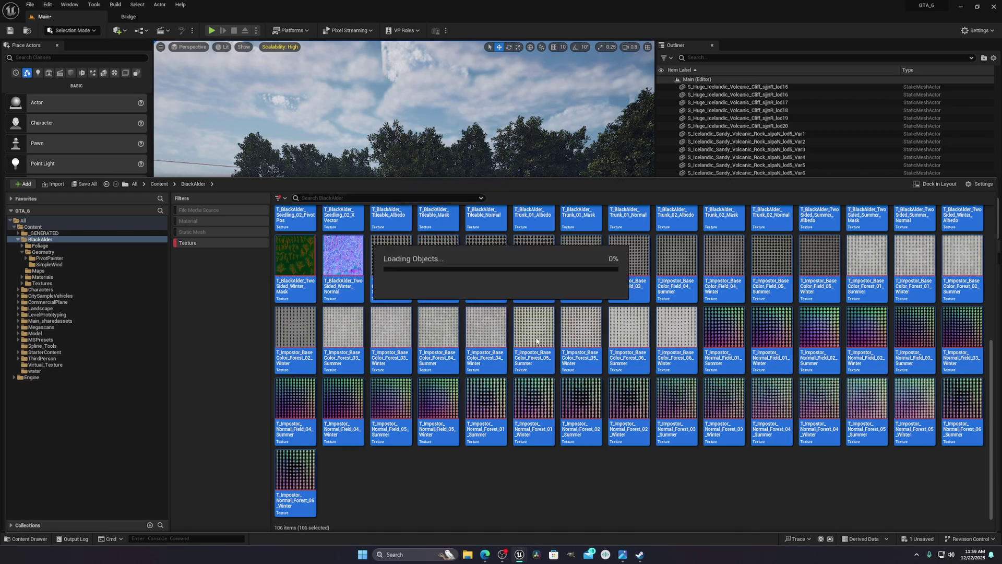
pyautogui.moveTo(811, 109); pyautogui.dragTo(696, 110)
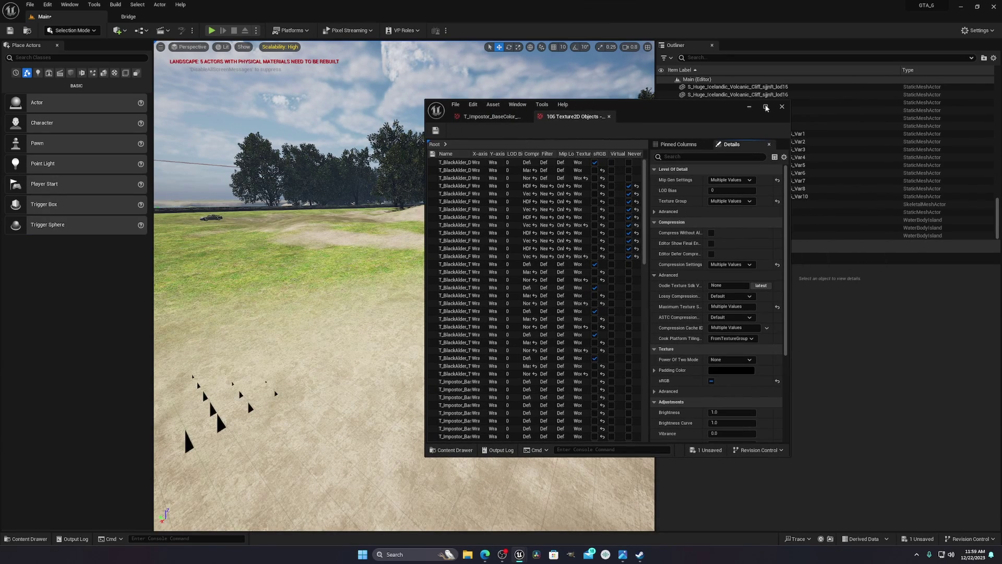
pyautogui.click(781, 107)
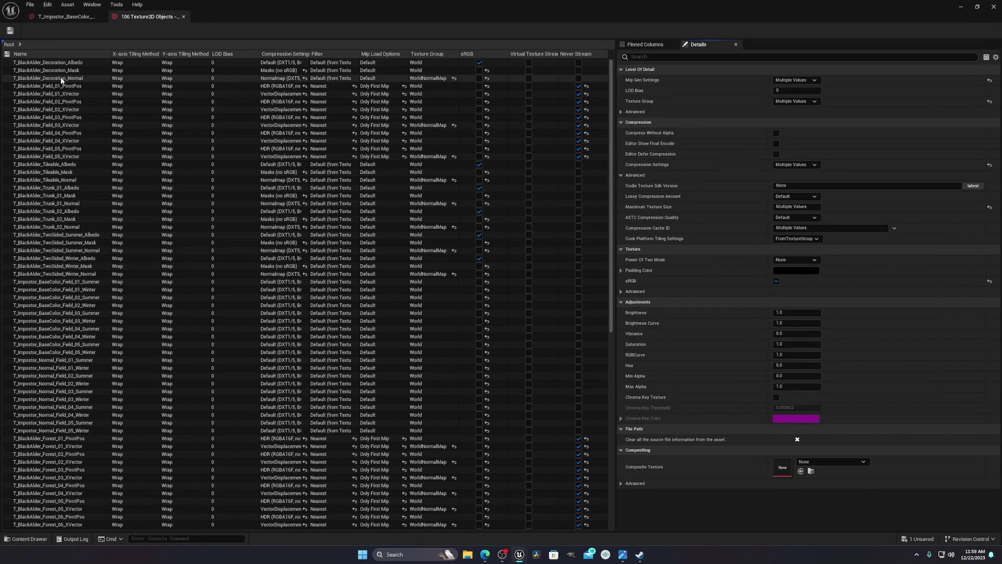
# Select every texture row in the Property Matrix and review the shared Maximum Texture Size setting under the advanced compression options.
pyautogui.scroll(-3, 54, 124)
pyautogui.scroll(3, 54, 124)
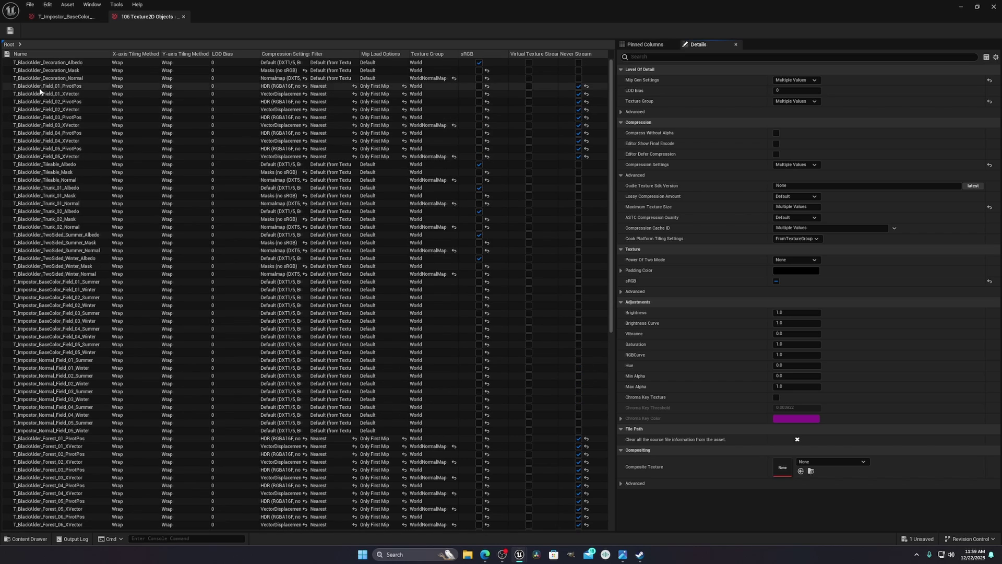
pyautogui.click(52, 110)
pyautogui.hotkey('ctrl', 'a')
pyautogui.scroll(-8, 292, 225)
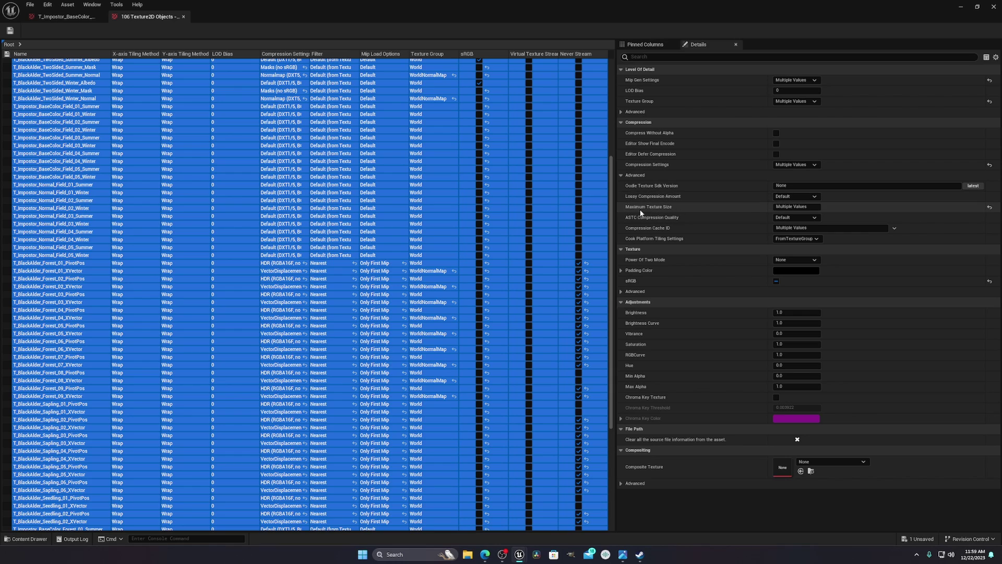
pyautogui.click(620, 174)
pyautogui.click(620, 175)
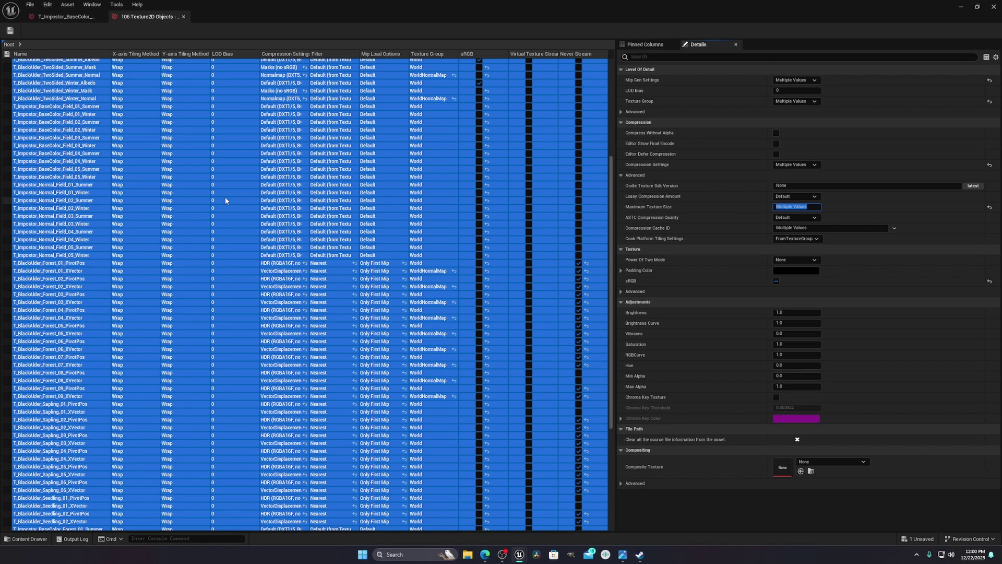
pyautogui.scroll(-2, 313, 198)
pyautogui.moveTo(610, 313); pyautogui.dragTo(651, 113)
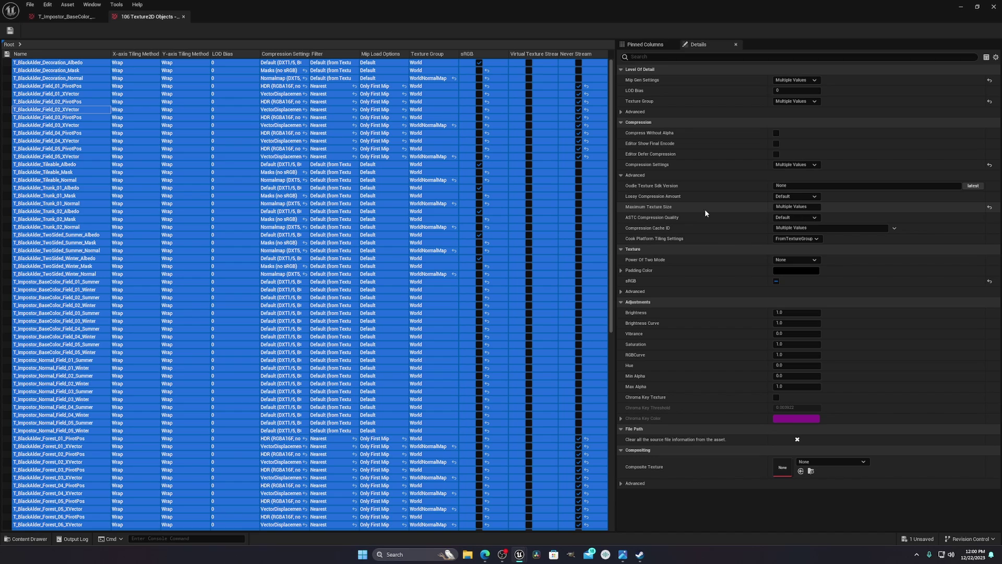
pyautogui.moveTo(667, 210)
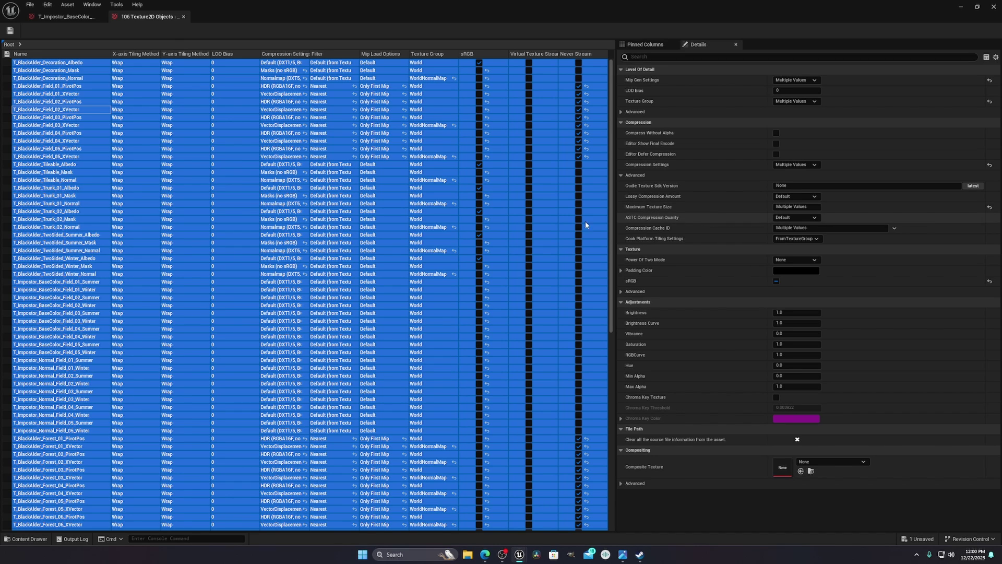
# Reopen the BlackAlder texture list from the impostor texture's editor and select the range between T_BlackAlder_Decoration_Albedo and T_BlackAlder_Forest_04_XVector.
pyautogui.click(65, 17)
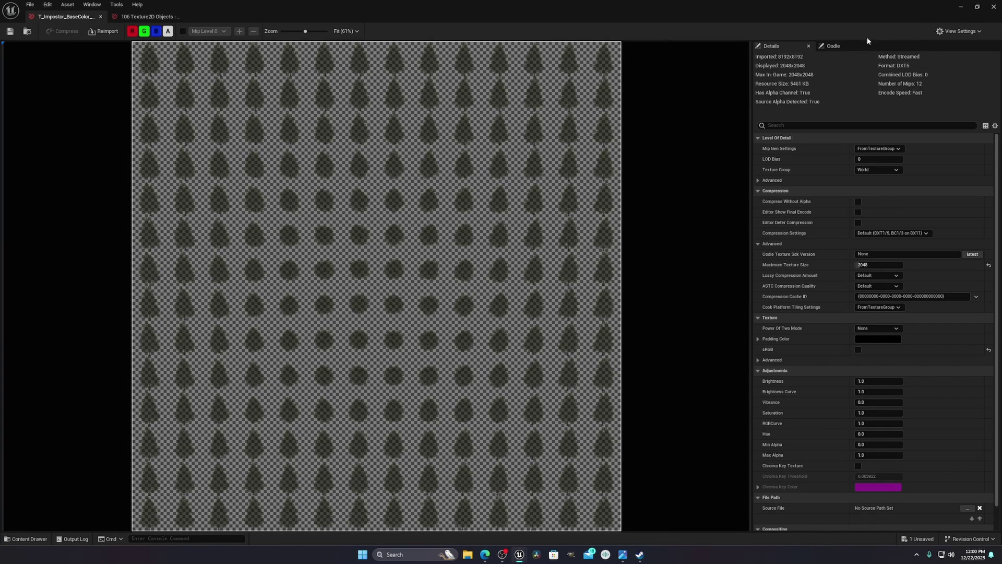
pyautogui.click(26, 538)
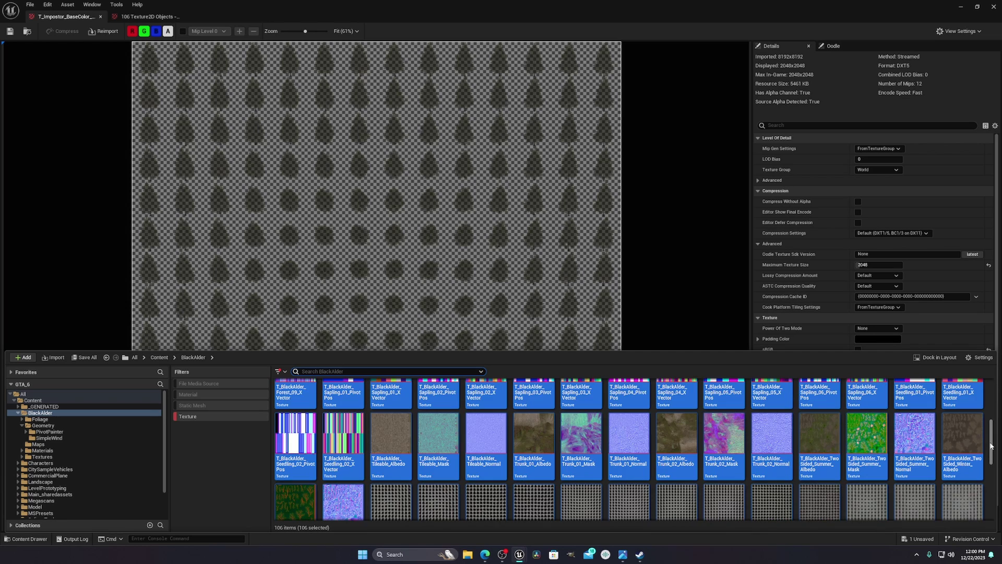
pyautogui.moveTo(846, 348); pyautogui.dragTo(823, 111)
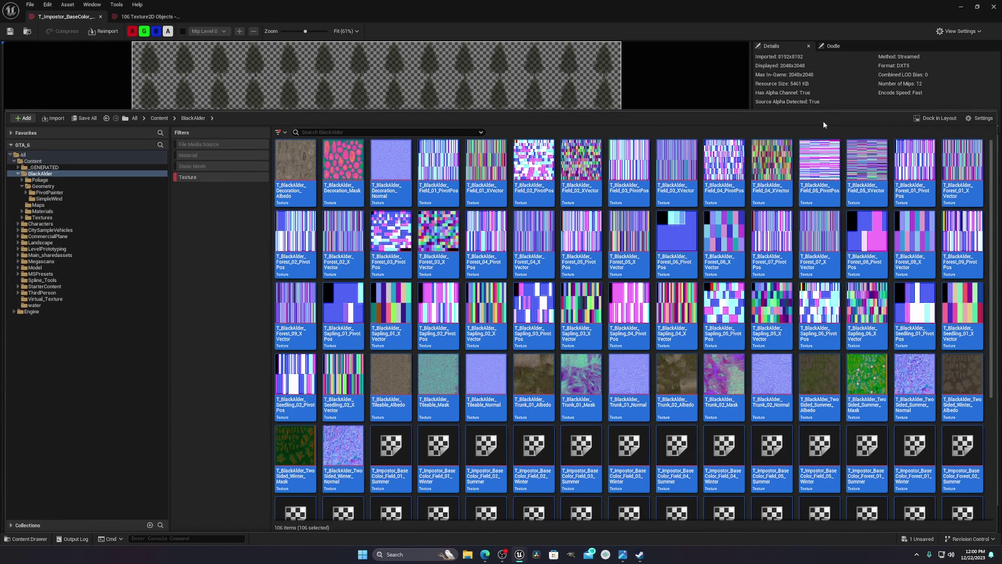
pyautogui.click(314, 192)
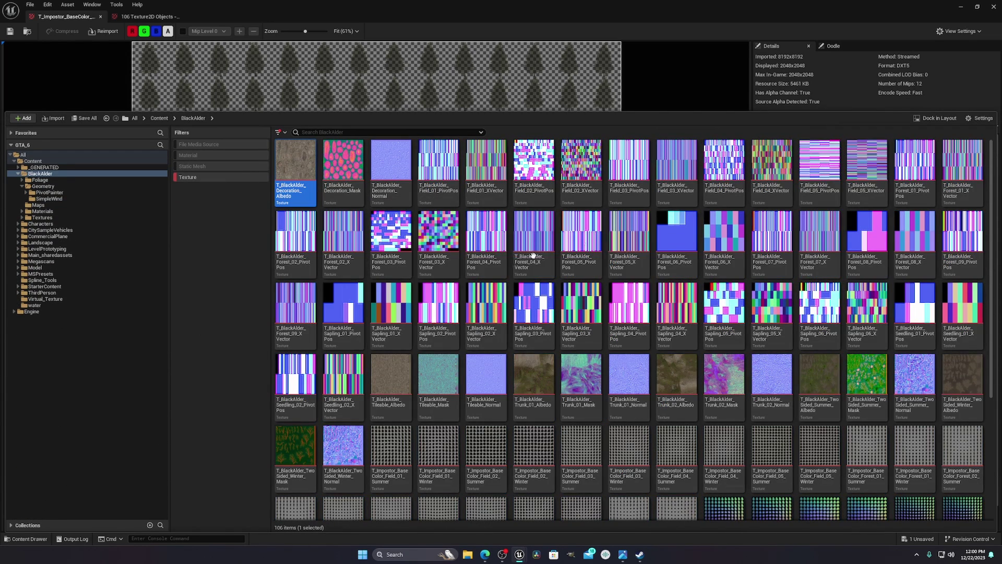
pyautogui.click(953, 186)
pyautogui.click(533, 241)
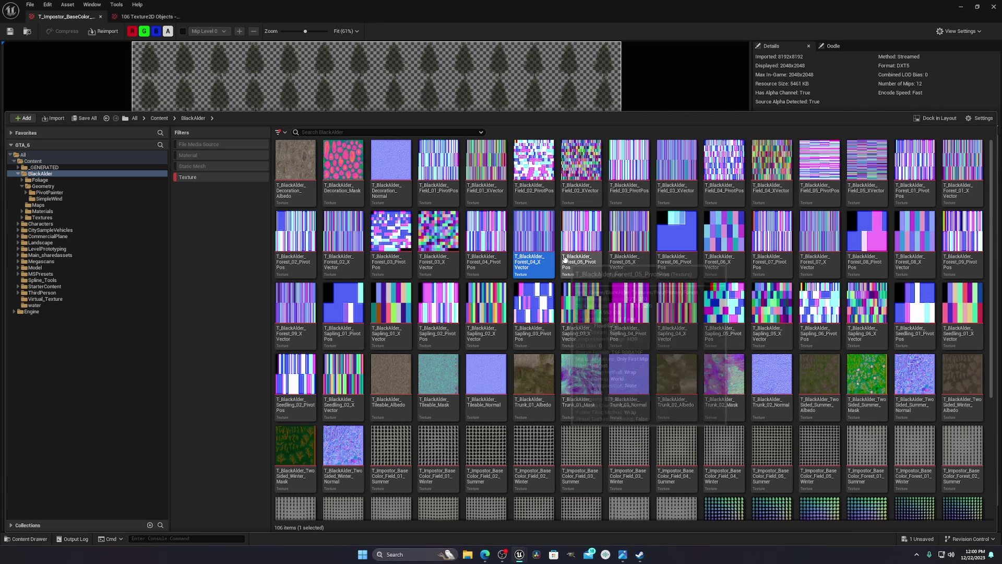
pyautogui.keyDown('shift'); pyautogui.click(313, 187); pyautogui.keyUp('shift')
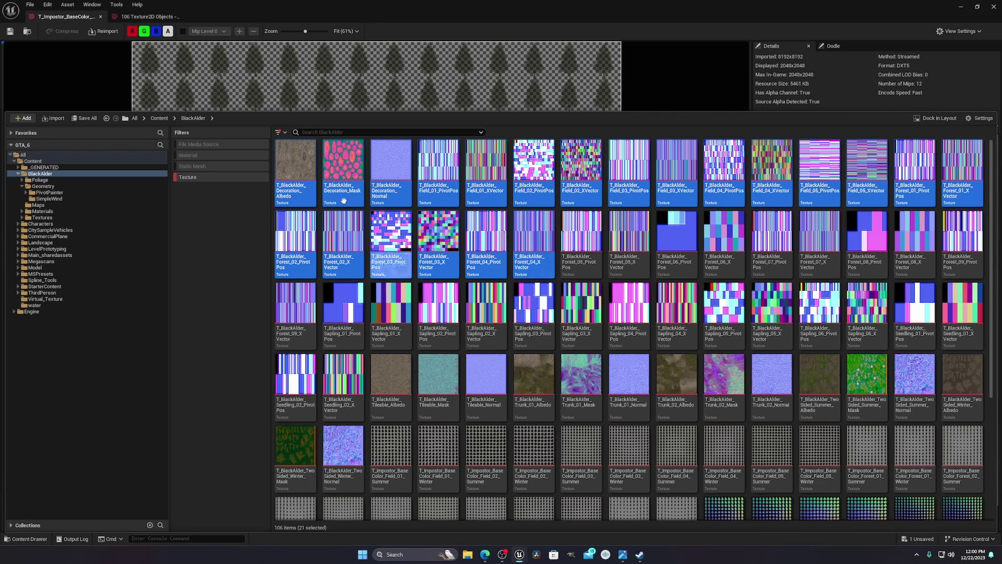
# Select the textures from T_BlackAlder_Decoration_Albedo through T_BlackAlder_Forest_05_PivotPos, and reduce the selection to T_BlackAlder_Forest_05_XVector.
pyautogui.click(306, 190)
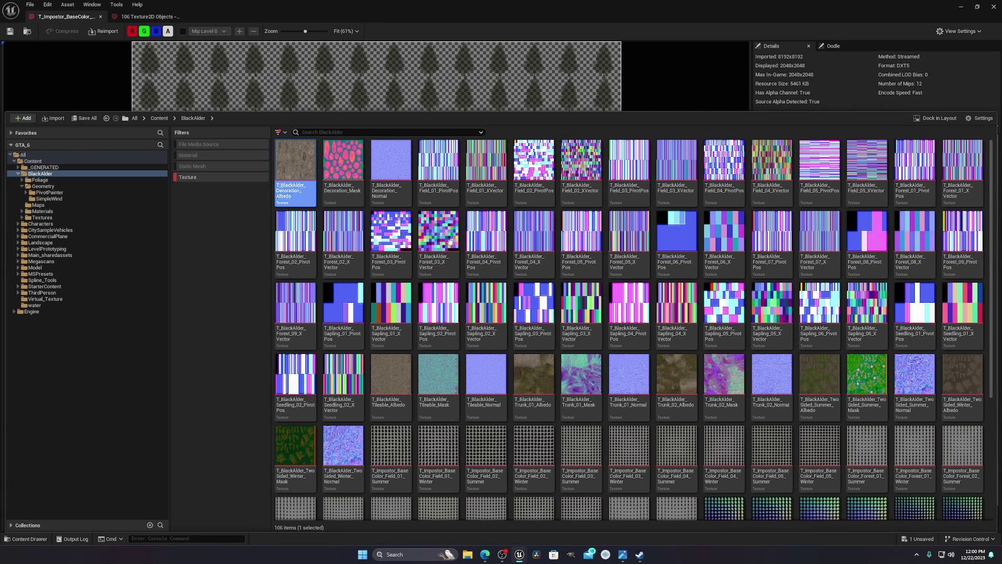
pyautogui.keyDown('shift'); pyautogui.click(600, 252); pyautogui.keyUp('shift')
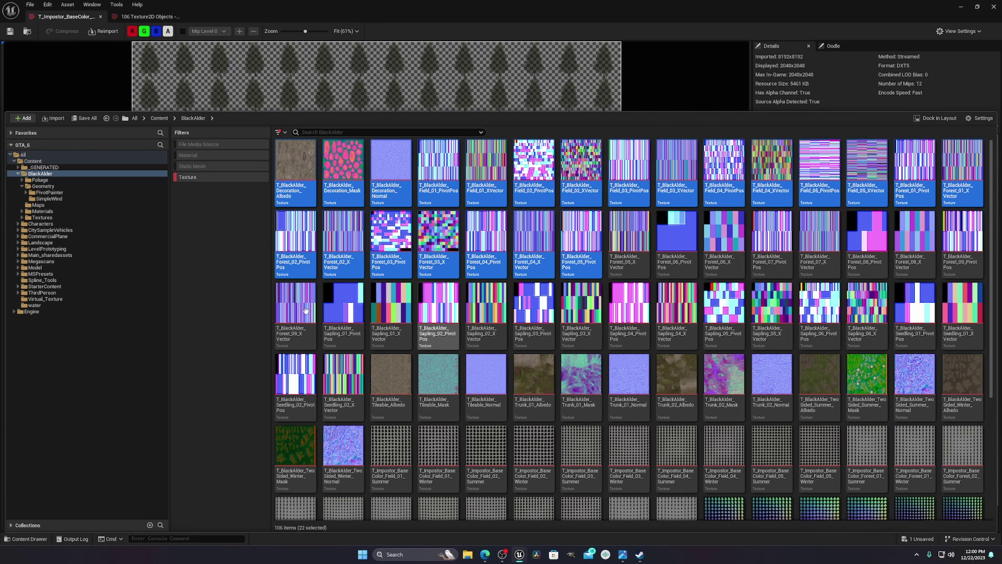
pyautogui.press('Right')
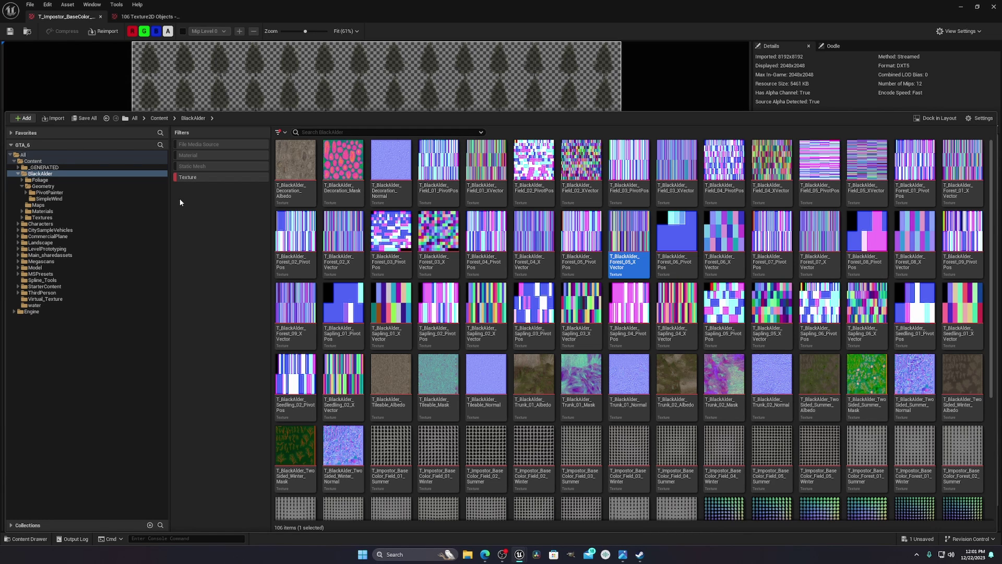
# Minimize the texture editor window and inspect the level's trees from an aerial view above the road and shoreline.
pyautogui.click(969, 9)
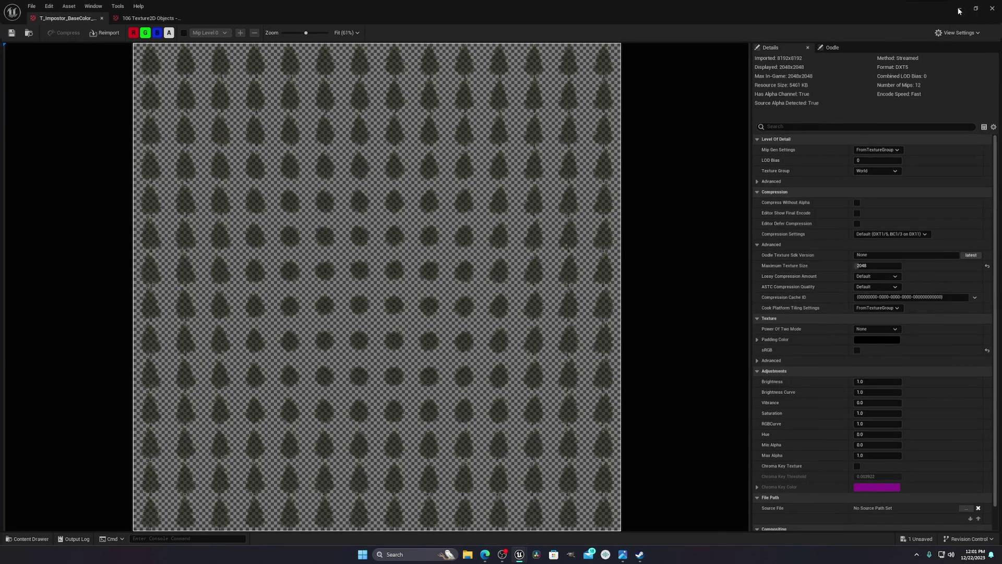
pyautogui.click(959, 7)
pyautogui.press('w')
pyautogui.moveTo(404, 286); pyautogui.dragTo(450, 193, button='right')
pyautogui.scroll(4, 404, 286)
pyautogui.press('e')
pyautogui.press('s')
pyautogui.press('e')
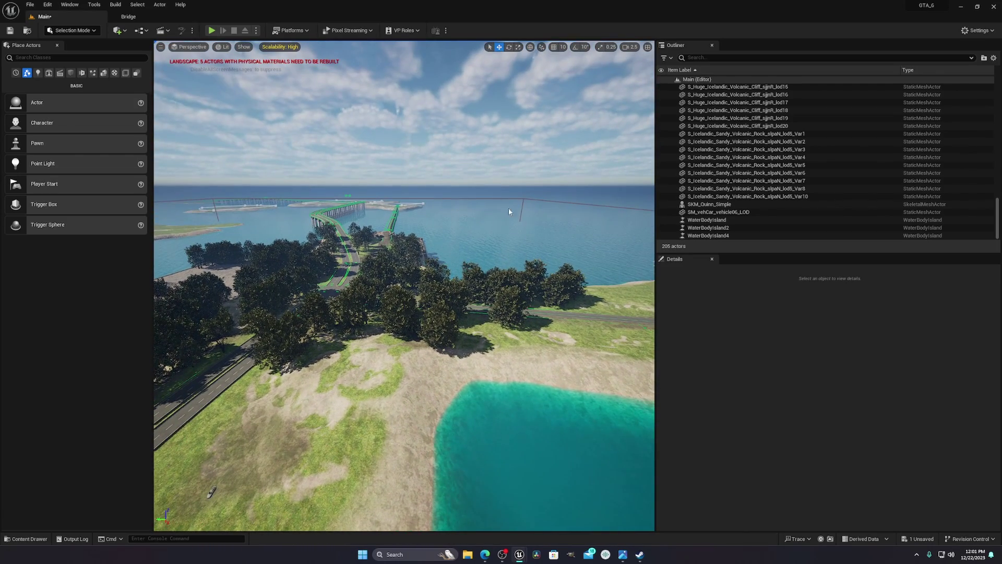